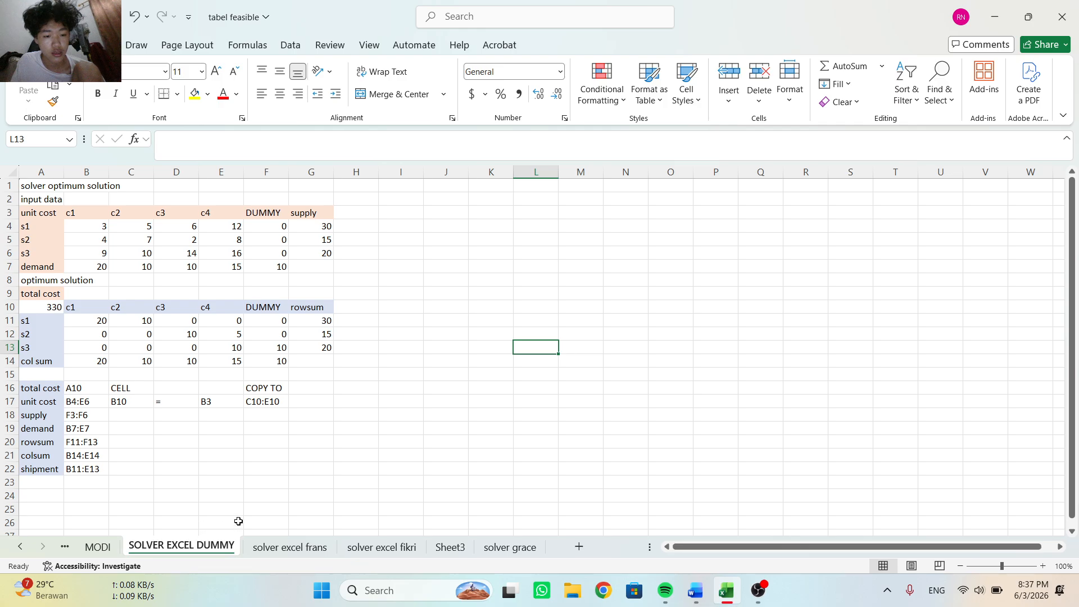
# - Review the unit costs in the s1 row of the input data, from c1 across to the DUMMY column
pyautogui.click(82, 227)
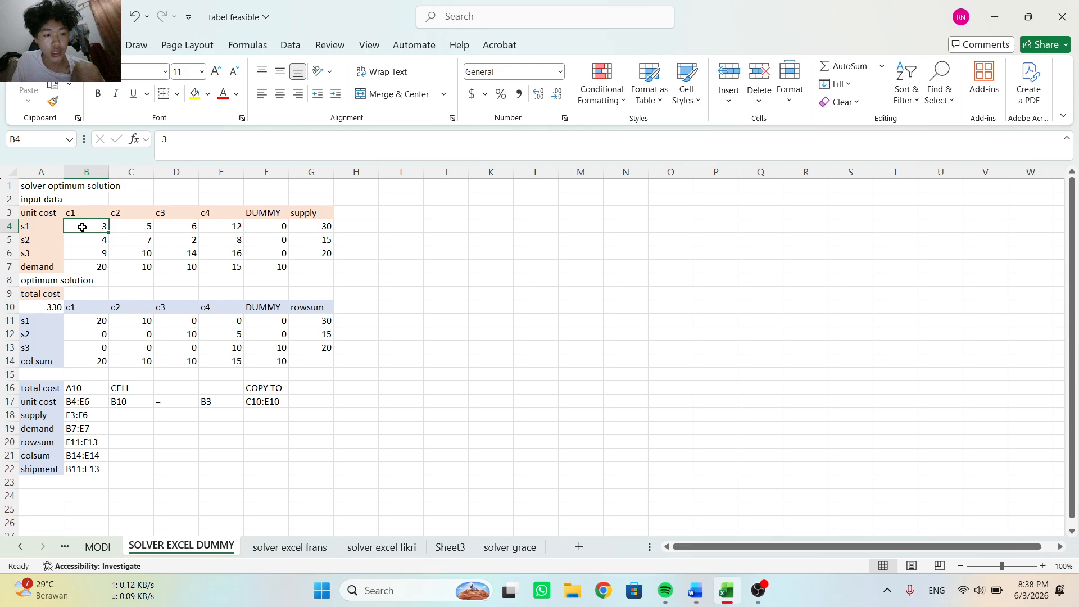
pyautogui.press('Right')
pyautogui.press('Right')
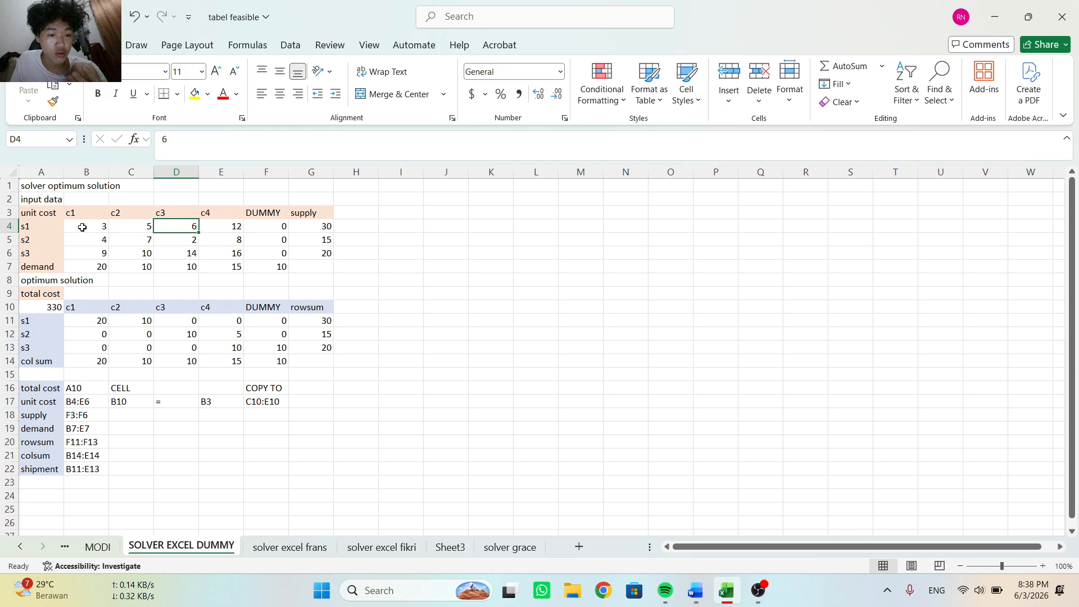
pyautogui.press('Right')
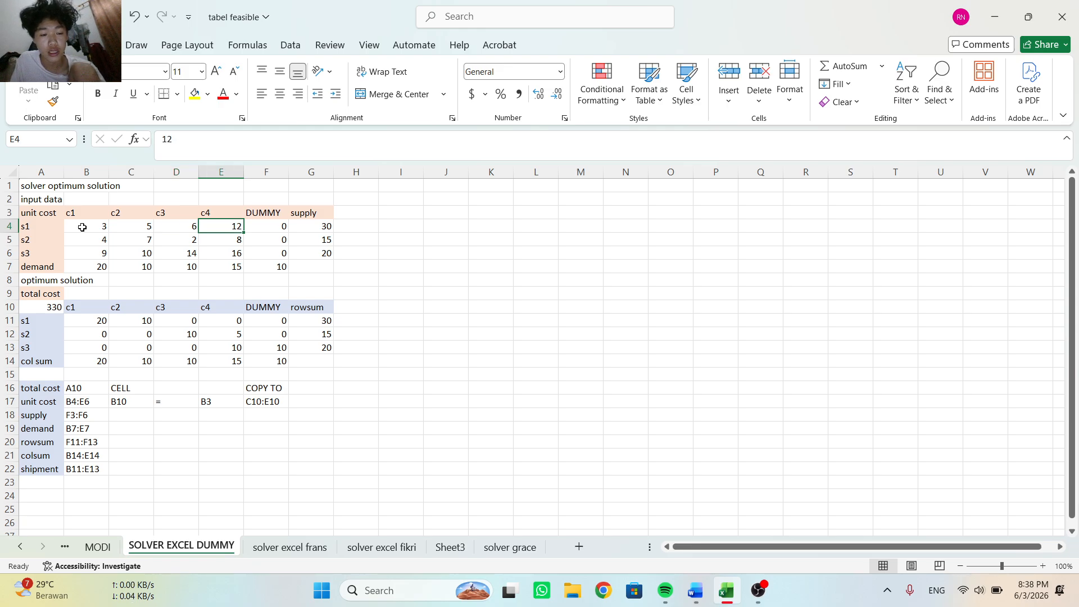
pyautogui.press('Right')
pyautogui.press('Left')
pyautogui.press('Left')
pyautogui.press('Left')
pyautogui.press('Left')
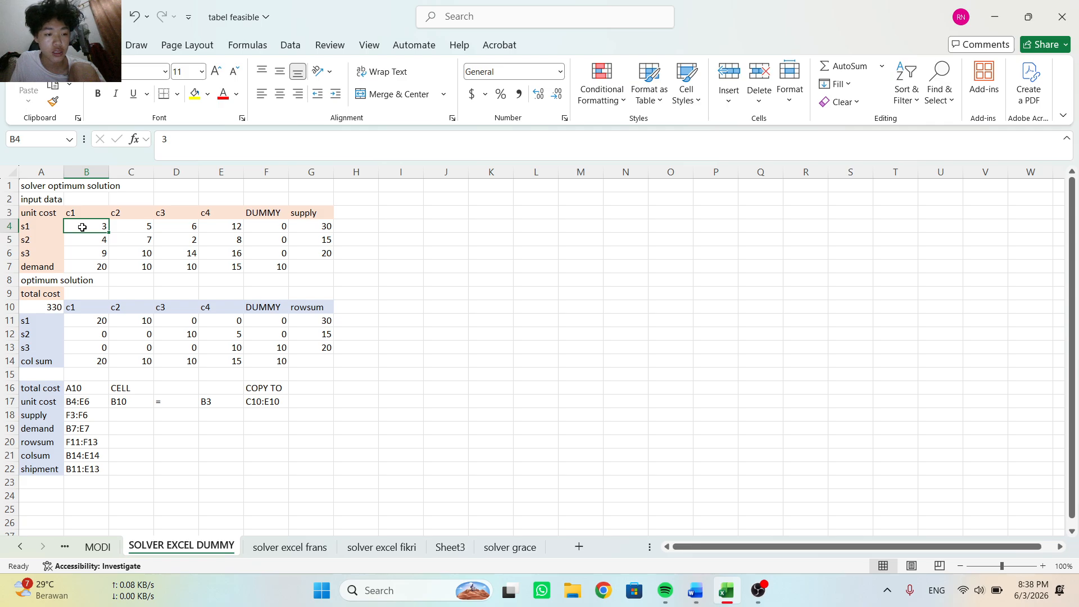
pyautogui.press('Right')
pyautogui.press('Right')
pyautogui.press('Right')
pyautogui.press('Right')
pyautogui.press('Right')
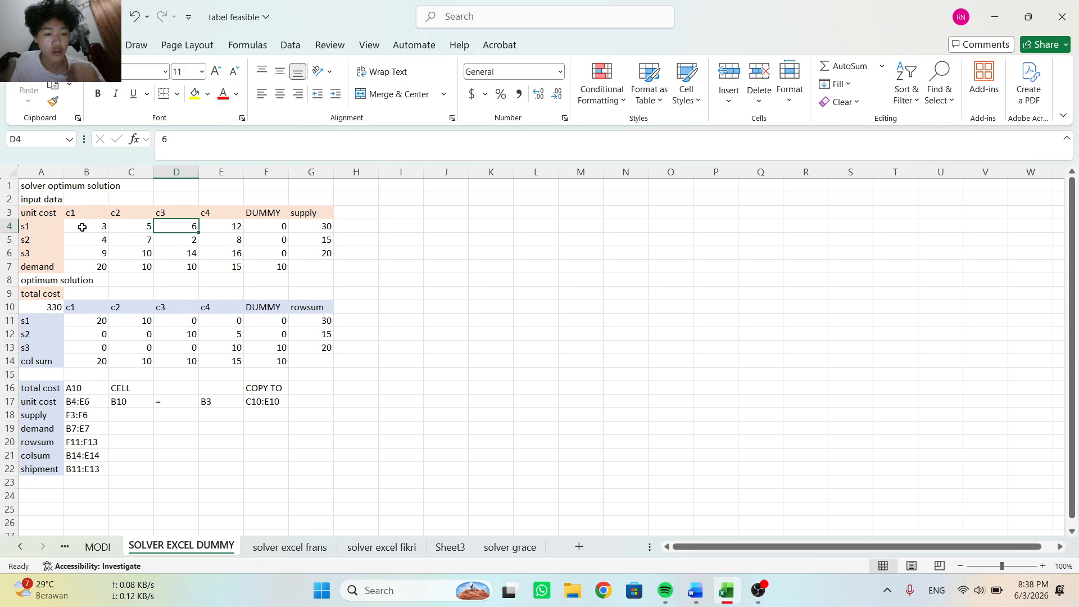
pyautogui.press('Left')
pyautogui.press('Left')
pyautogui.press('Left')
pyautogui.press('Left')
pyautogui.press('Left')
# - Review the s2 and s3 unit costs of the input data together with their supply values
pyautogui.press('Down')
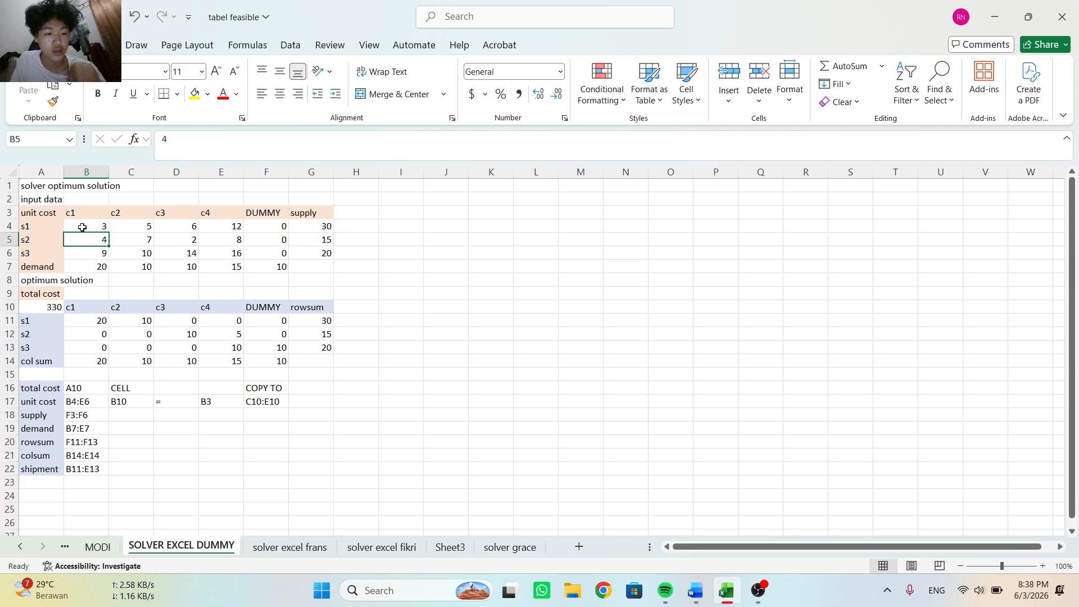
pyautogui.press('Right')
pyautogui.press('Right')
pyautogui.press('Right')
pyautogui.press('Right')
pyautogui.press('Left')
pyautogui.press('Left')
pyautogui.press('Left')
pyautogui.press('Left')
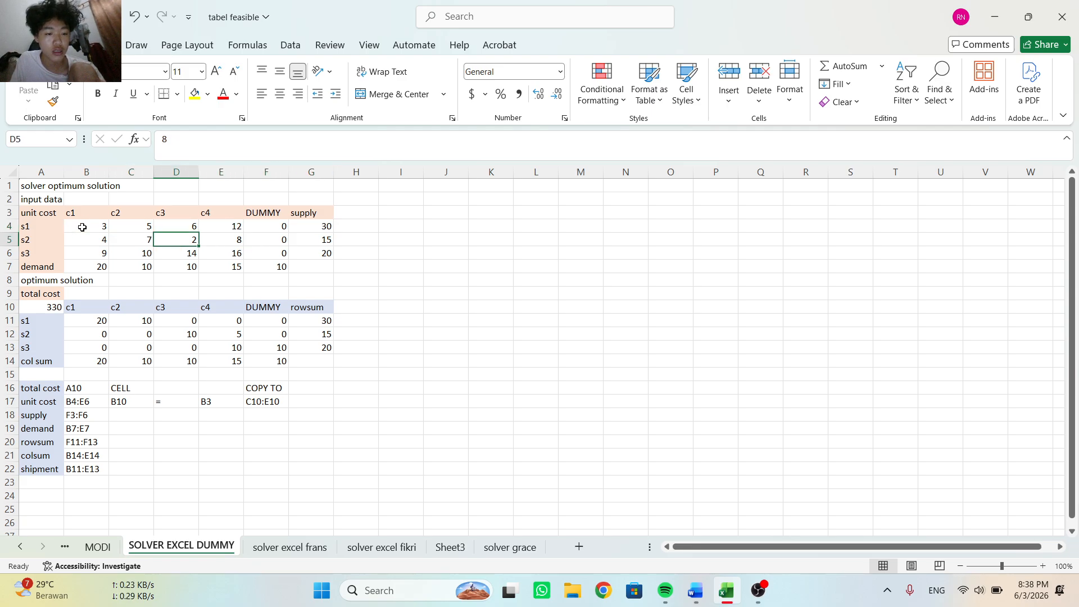
pyautogui.press('Right')
pyautogui.press('Right')
pyautogui.press('Right')
pyautogui.press('Right')
pyautogui.press('Right')
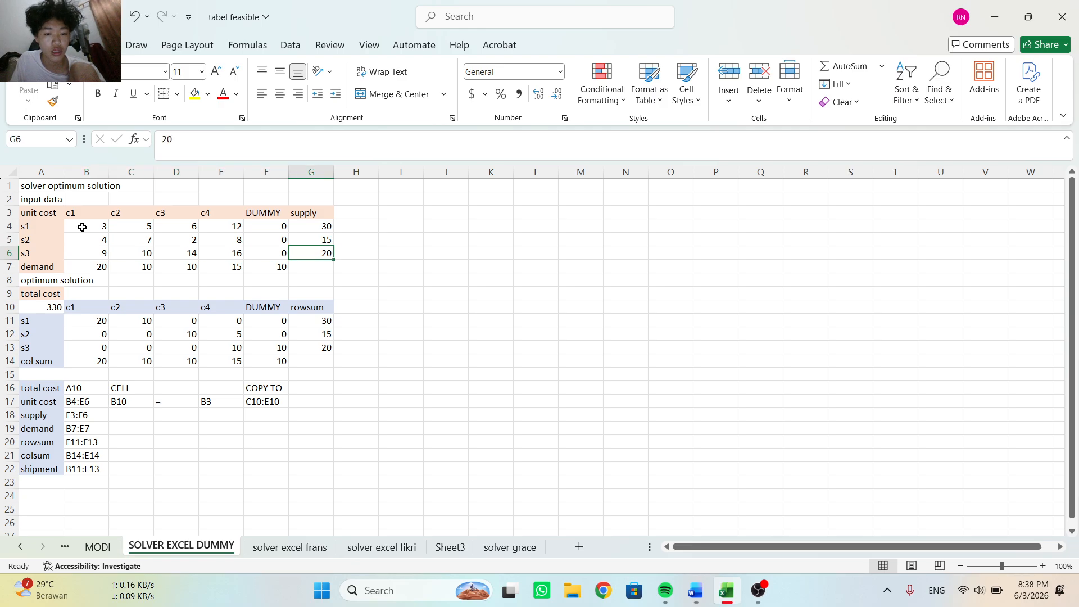
pyautogui.press('Up')
pyautogui.press('Down')
pyautogui.press('Down')
pyautogui.press('Left')
pyautogui.press('Left')
pyautogui.press('Left')
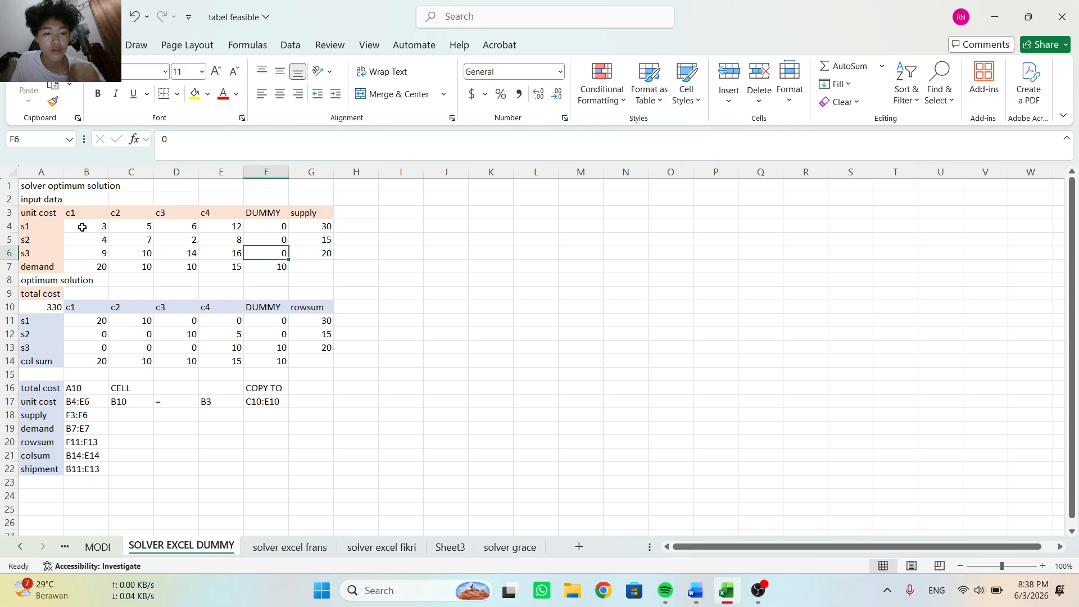
pyautogui.press('Left')
pyautogui.press('Left')
pyautogui.press('Left')
# - Review the demand row from c1 to DUMMY and the labels of the cell reference list in A16:A22
pyautogui.press('Down')
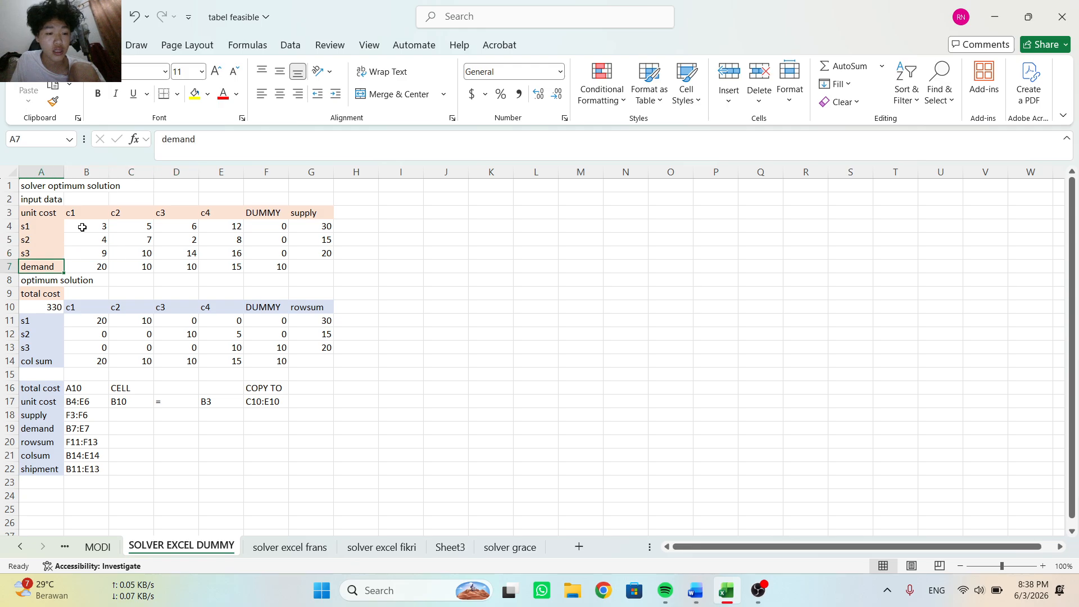
pyautogui.press('Right')
pyautogui.press('Right')
pyautogui.press('Right')
pyautogui.press('Right')
pyautogui.press('Right')
pyautogui.press('Right')
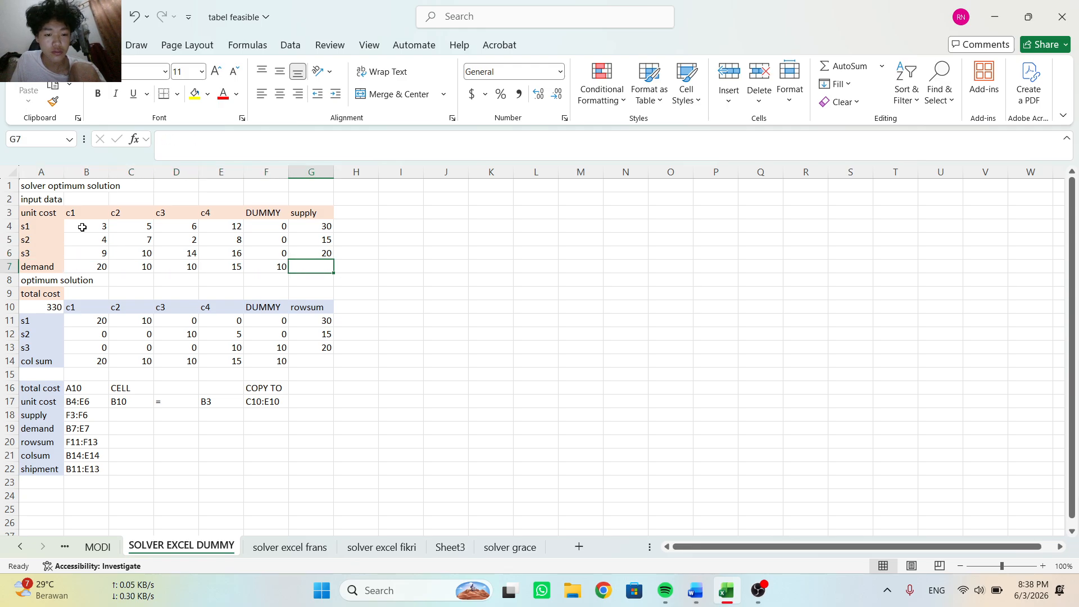
pyautogui.press('Left')
pyautogui.press('Left')
pyautogui.press('Left')
pyautogui.press('Left')
pyautogui.press('Left')
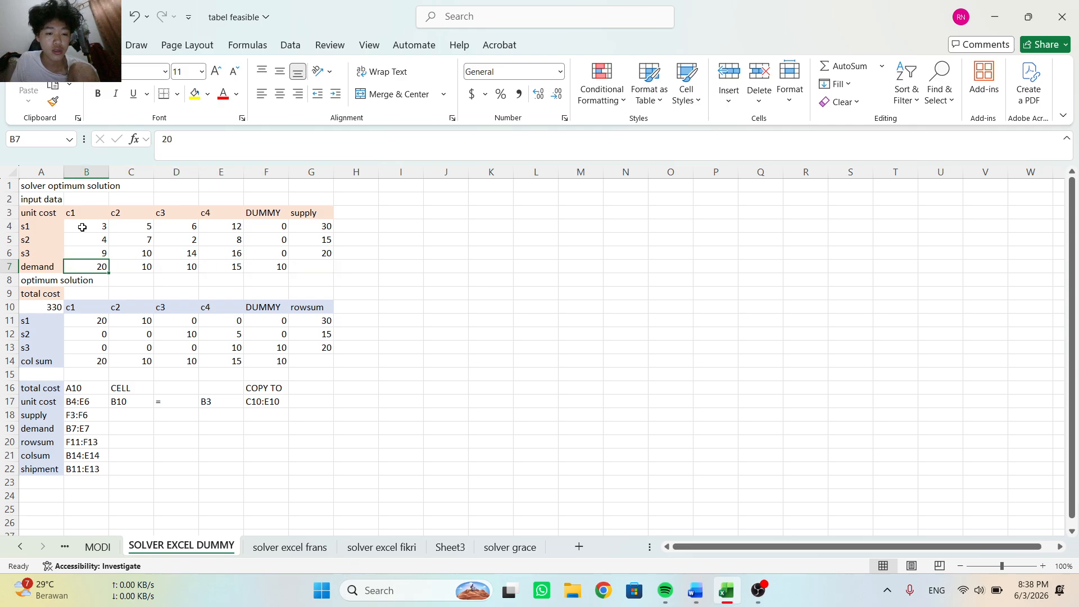
pyautogui.press('Right')
pyautogui.press('Right')
pyautogui.press('Right')
pyautogui.press('Right')
pyautogui.press('Right')
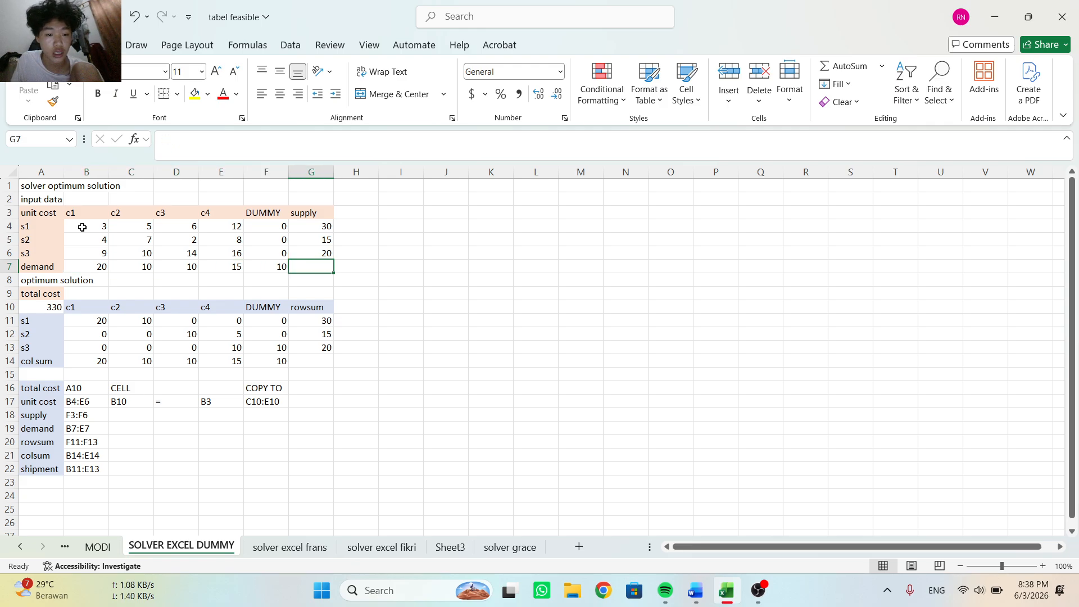
pyautogui.press('Left')
pyautogui.press('Left')
pyautogui.press('Left')
pyautogui.press('Left')
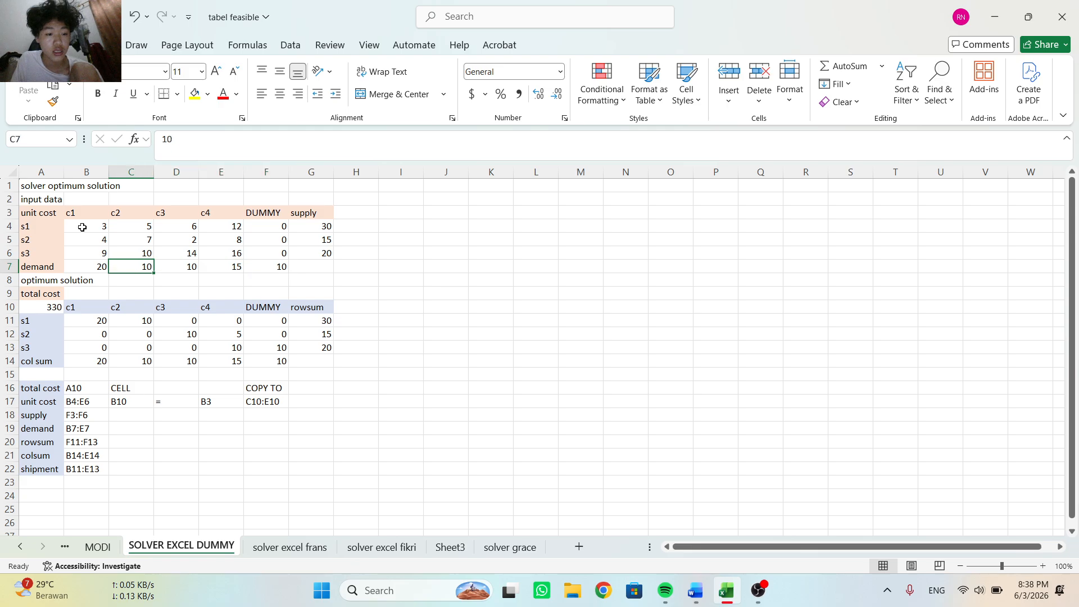
pyautogui.press('Right')
pyautogui.press('Right')
pyautogui.press('Right')
pyautogui.press('Right')
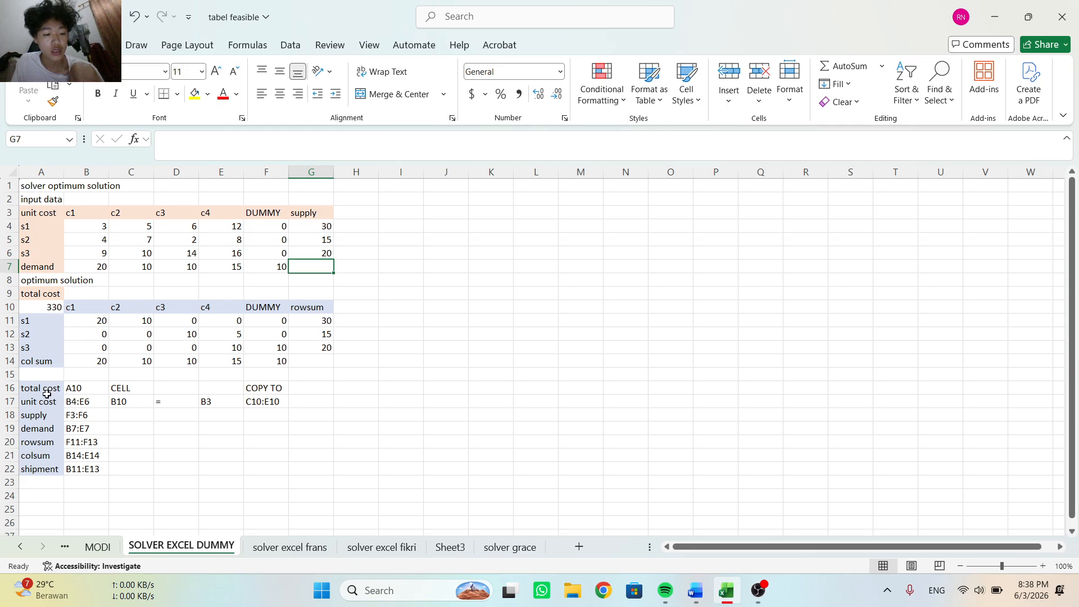
pyautogui.moveTo(40, 392); pyautogui.dragTo(48, 479)
# - Clear the contents of the shipment cells B11:F13 in the optimum solution table
pyautogui.click(98, 323)
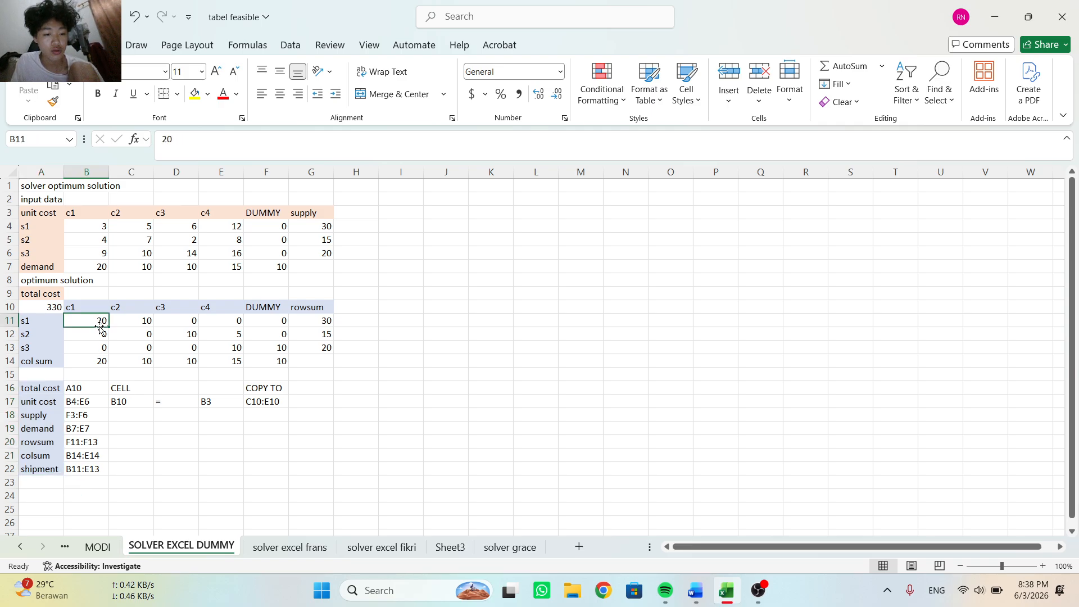
pyautogui.moveTo(104, 326)
pyautogui.mouseDown()
pyautogui.moveTo(140, 340)
pyautogui.moveTo(95, 332)
pyautogui.moveTo(87, 318)
pyautogui.mouseUp()
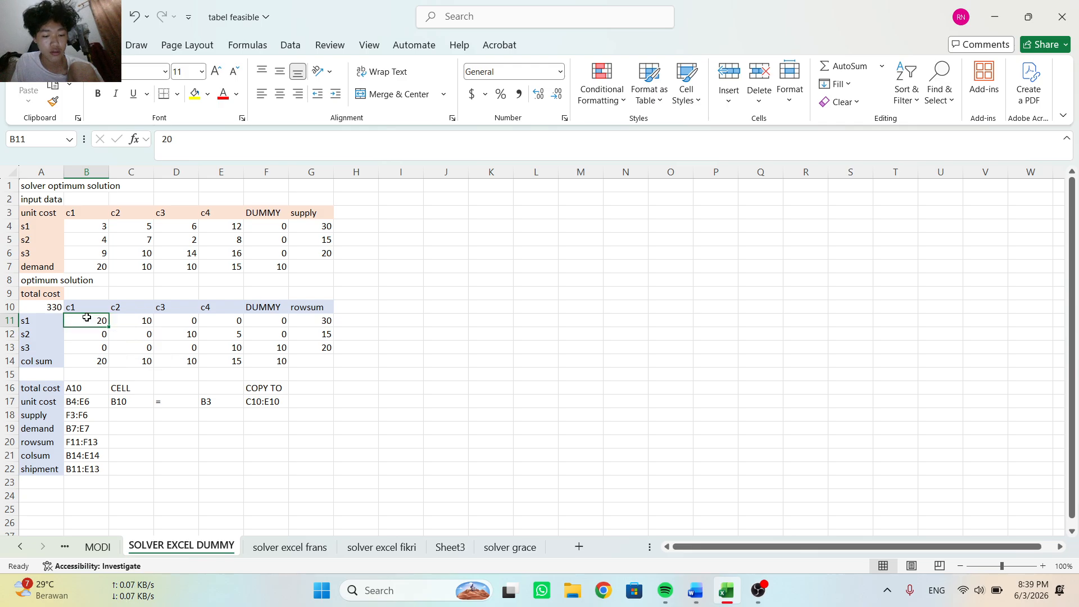
pyautogui.hotkey('shift', 'Right')
pyautogui.hotkey('shift', 'Right')
pyautogui.hotkey('shift', 'Right')
pyautogui.hotkey('shift', 'Right')
pyautogui.hotkey('shift', 'Down')
pyautogui.hotkey('shift', 'Down')
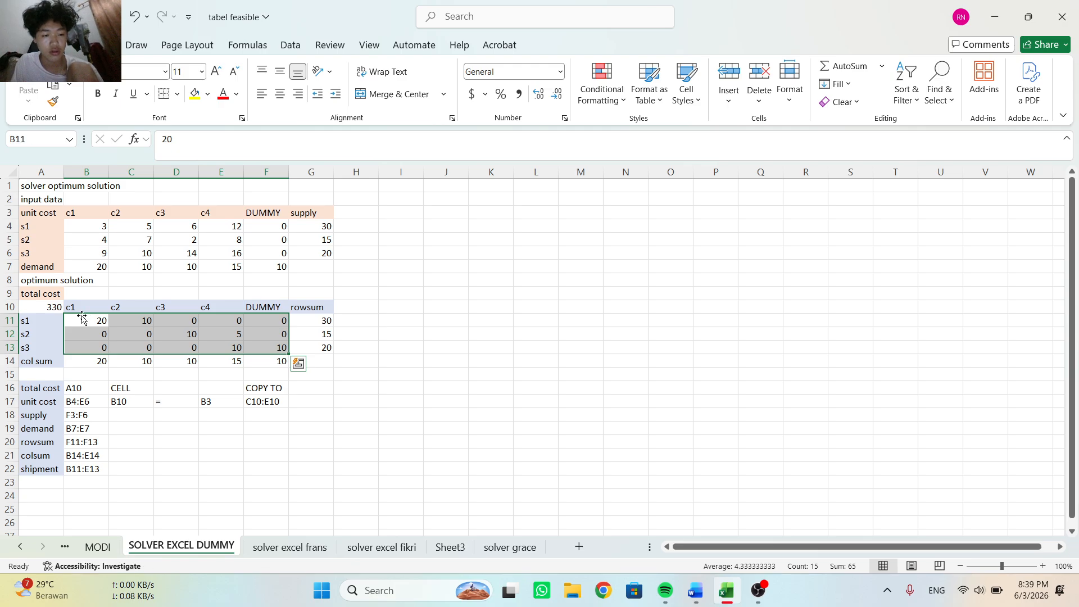
pyautogui.rightClick(89, 321)
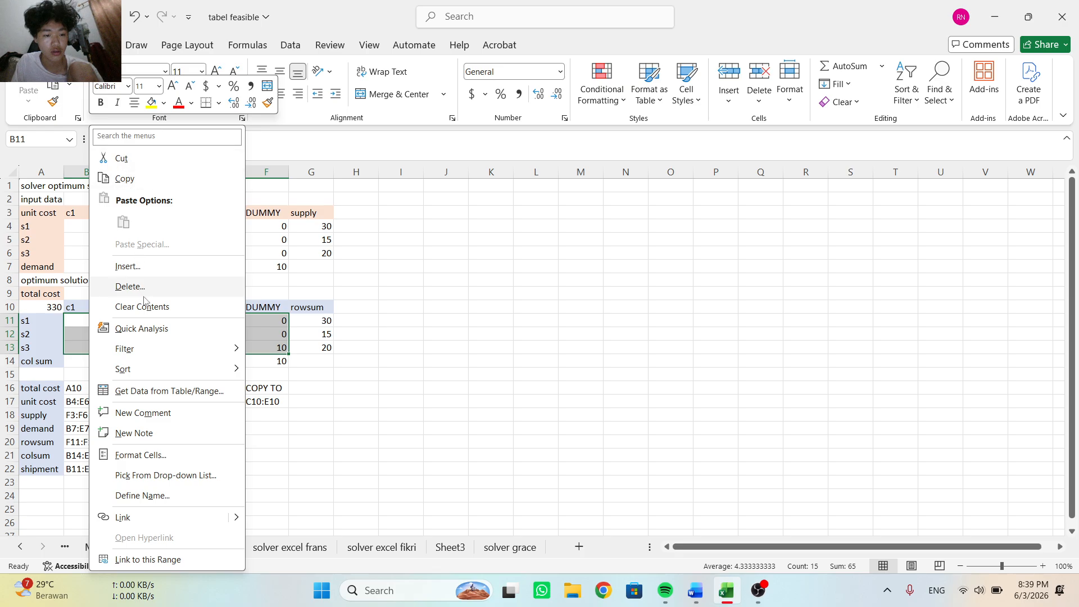
pyautogui.click(144, 306)
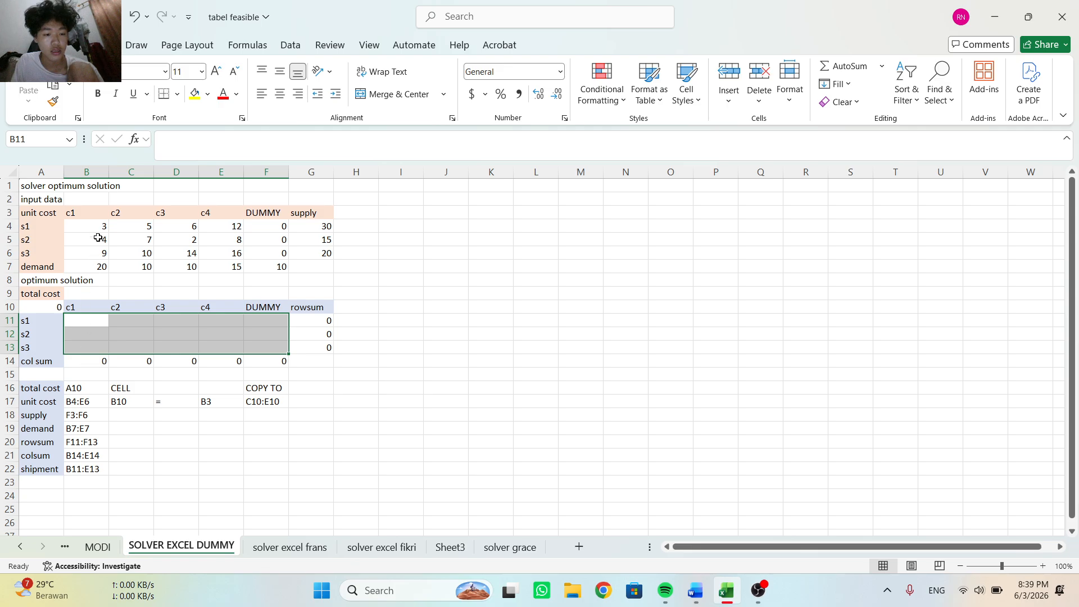
# - Copy the unit costs in B4:F6 into the shipment cells starting at B11
pyautogui.moveTo(92, 227); pyautogui.dragTo(277, 250)
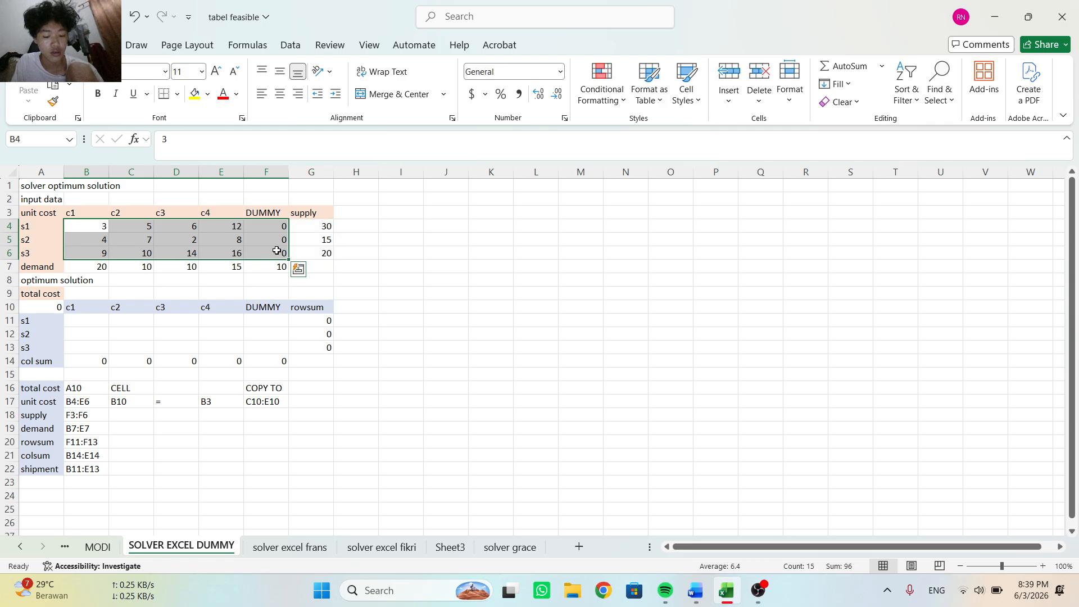
pyautogui.hotkey('ctrl', 'c')
pyautogui.click(96, 320)
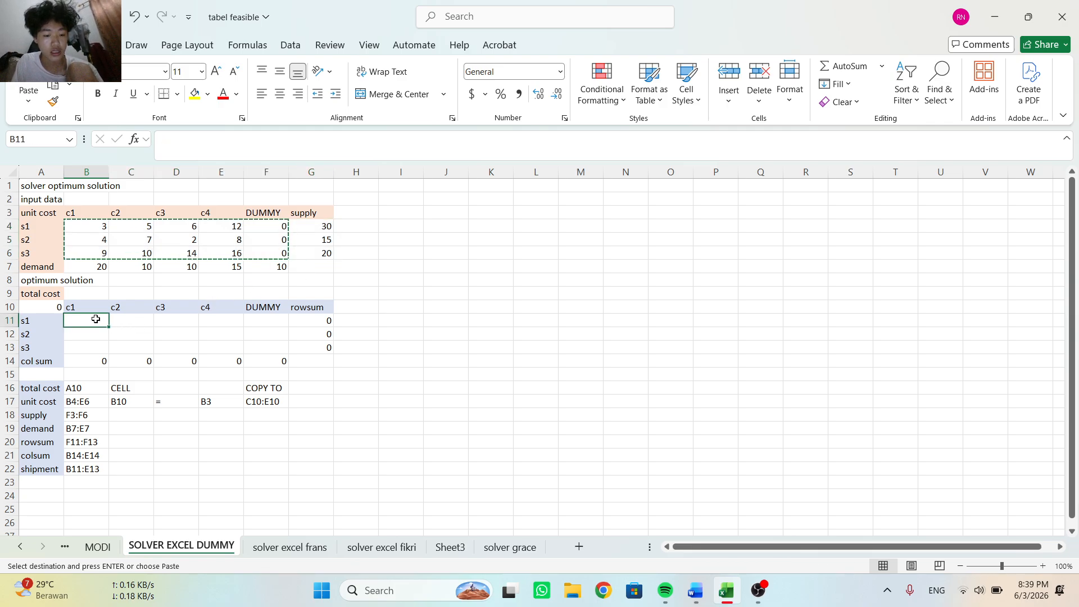
pyautogui.hotkey('ctrl', 'v')
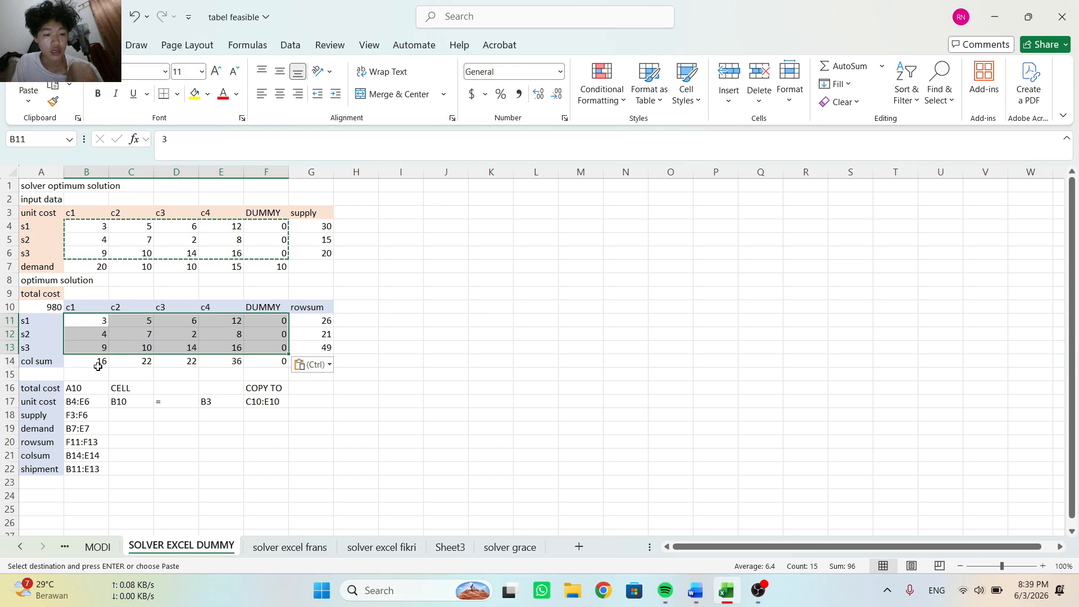
# - Inspect the c1 column sum formula in B14 and the row sum formulas for s1 and s2
pyautogui.click(98, 366)
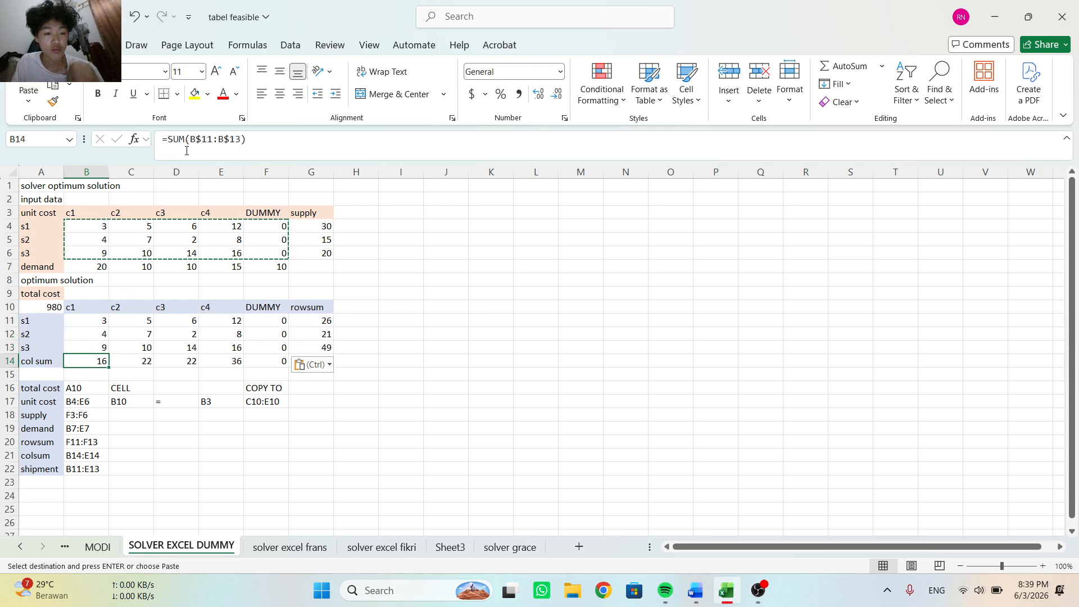
pyautogui.doubleClick(93, 359)
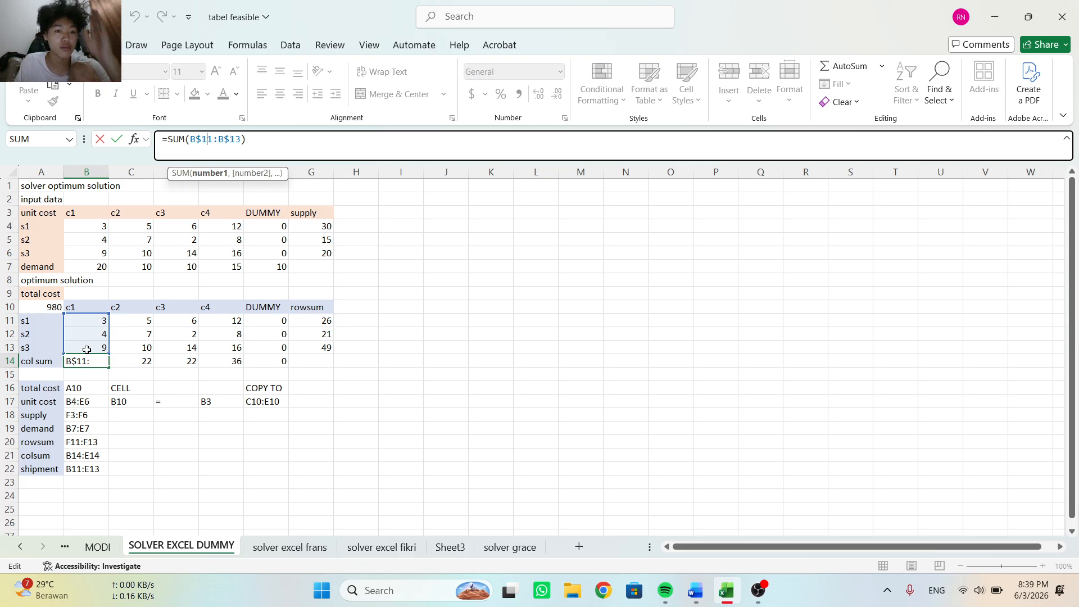
pyautogui.click(329, 322)
pyautogui.click(225, 140)
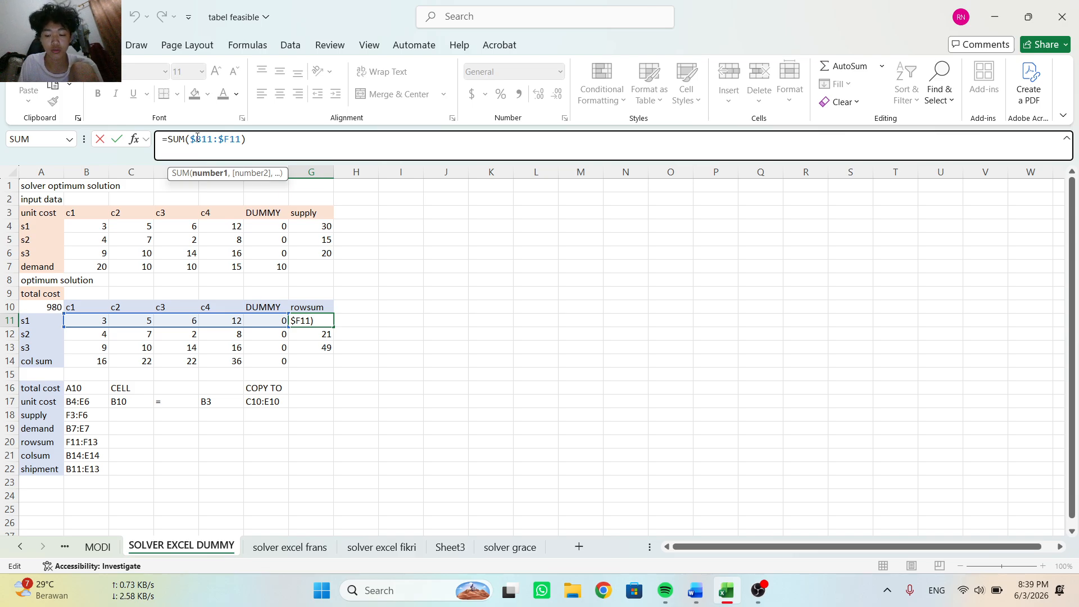
pyautogui.press('Return')
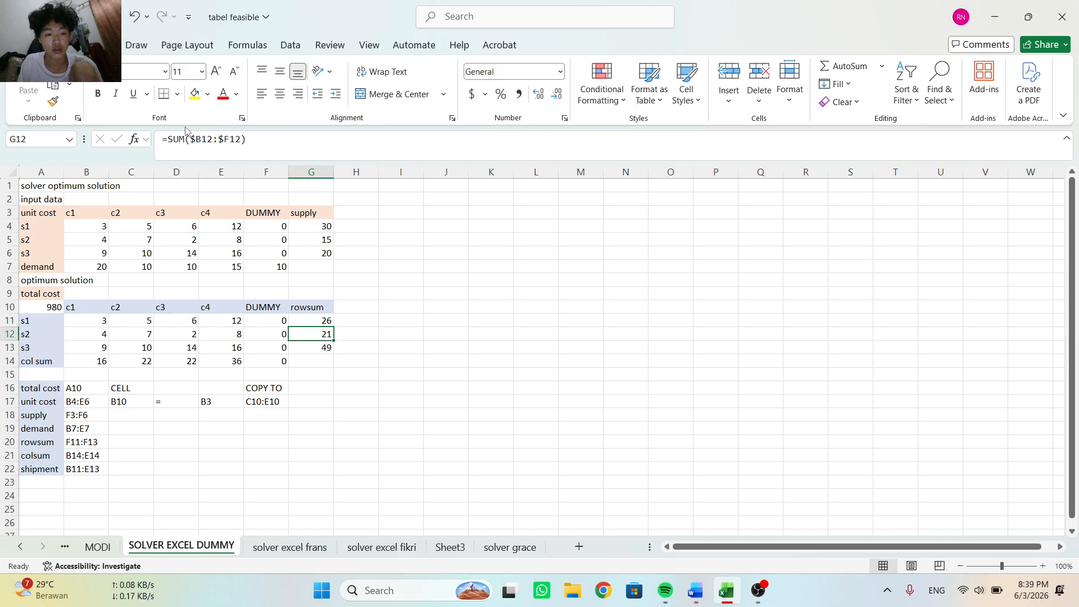
pyautogui.click(200, 137)
pyautogui.press('Return')
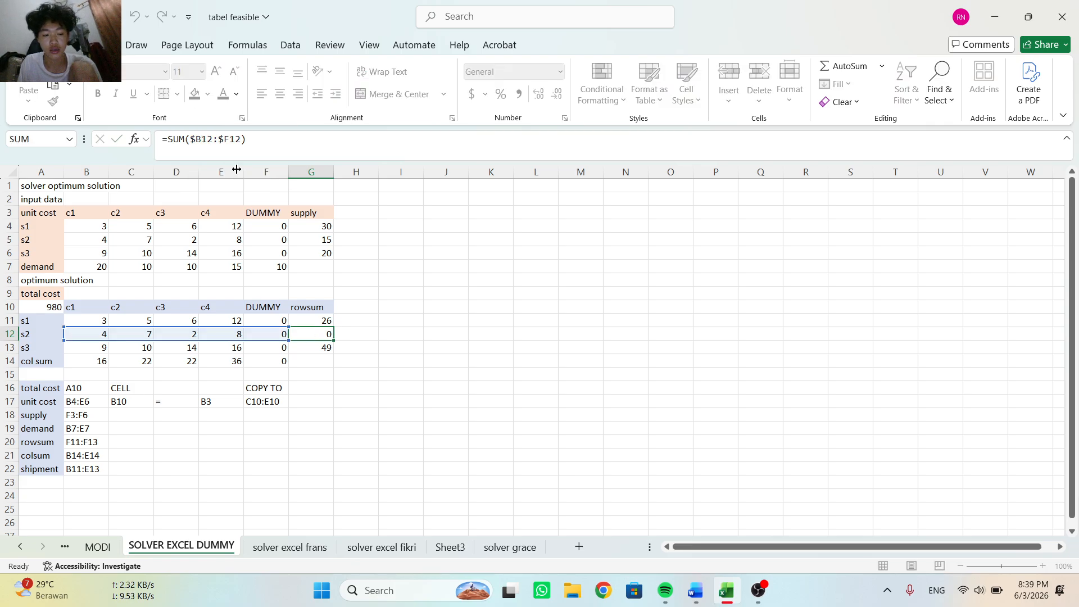
# - Inspect the ranges used by the column sum formulas for c1 and c2 in B14 and C14
pyautogui.click(104, 359)
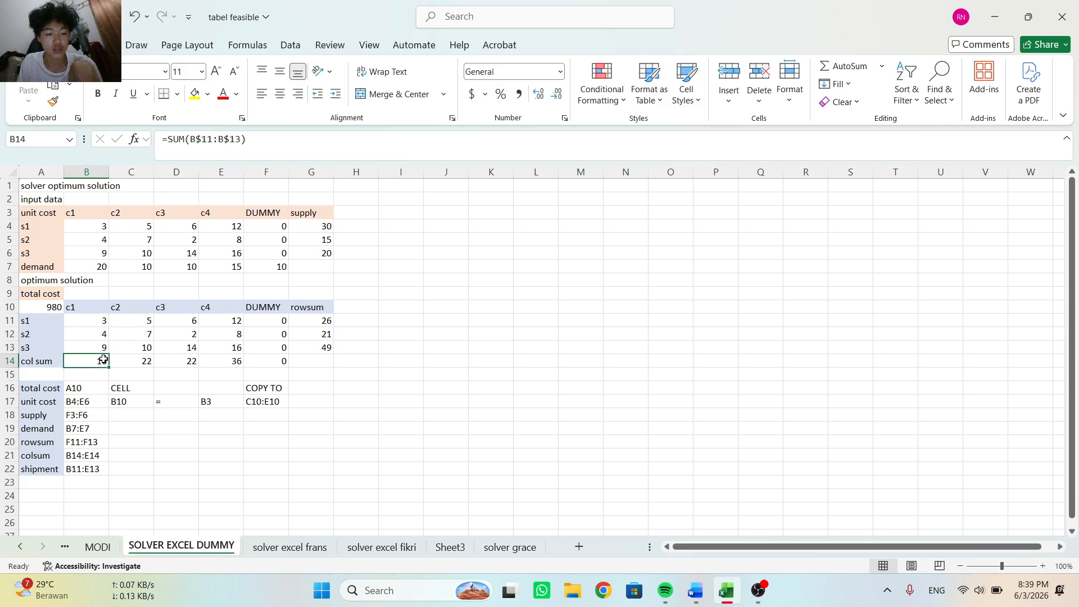
pyautogui.click(217, 138)
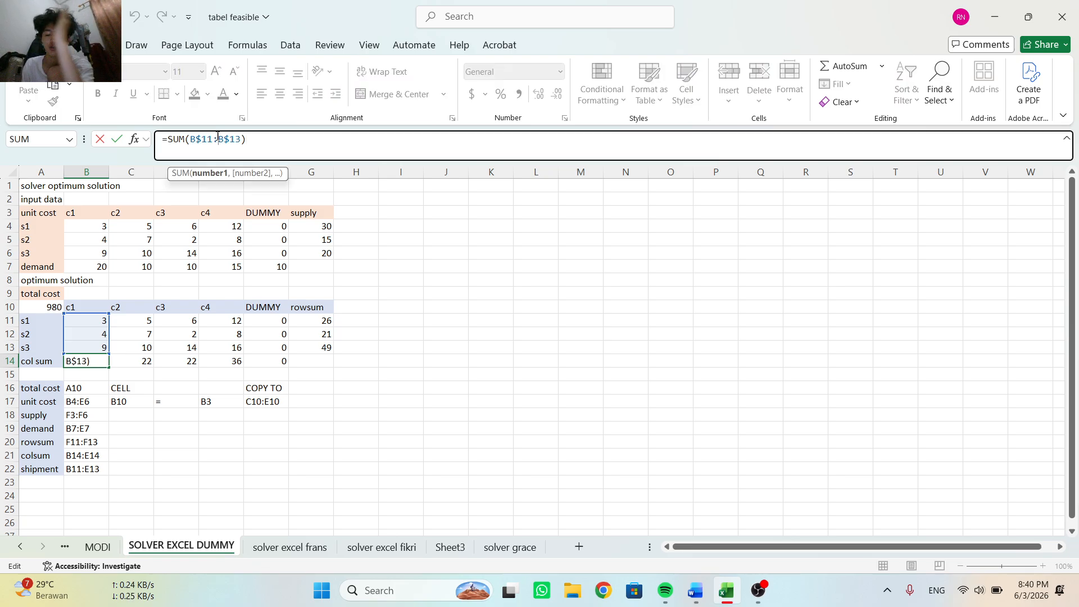
pyautogui.press('Return')
pyautogui.press('Up')
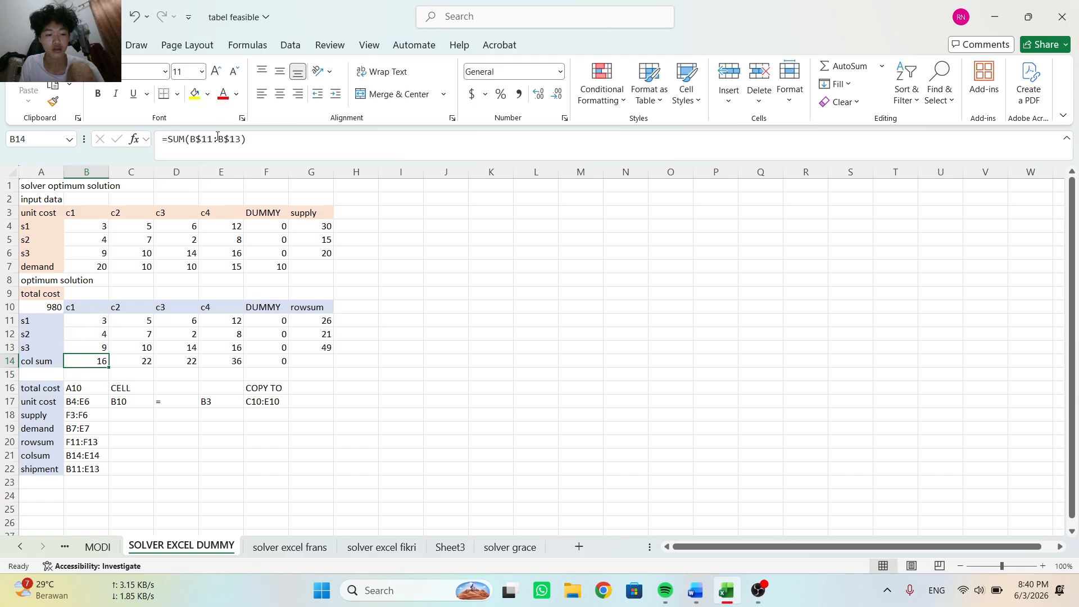
pyautogui.press('Right')
pyautogui.click(220, 137)
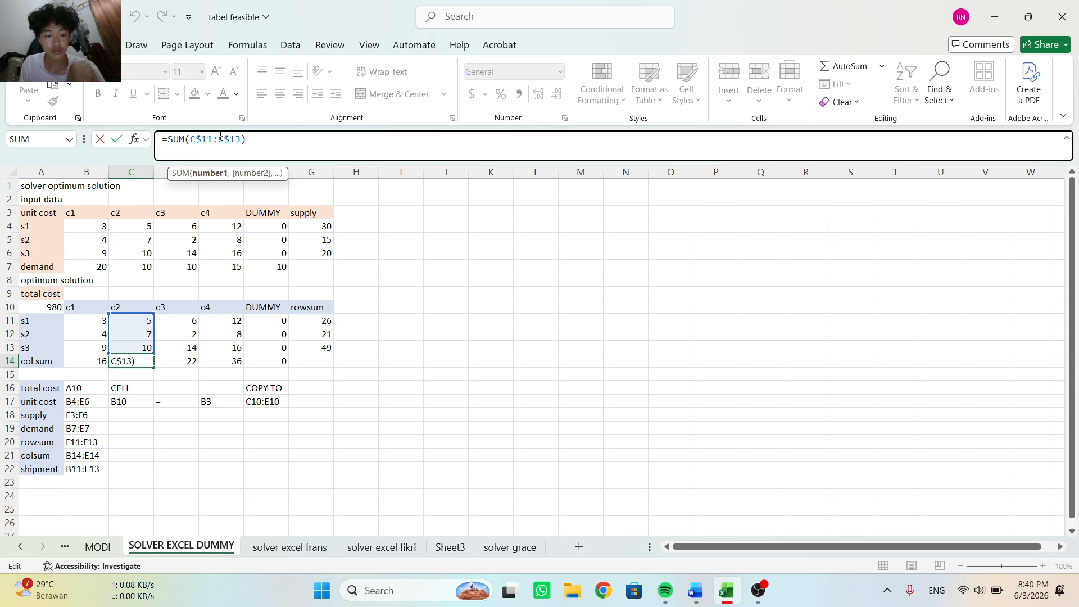
pyautogui.press('Return')
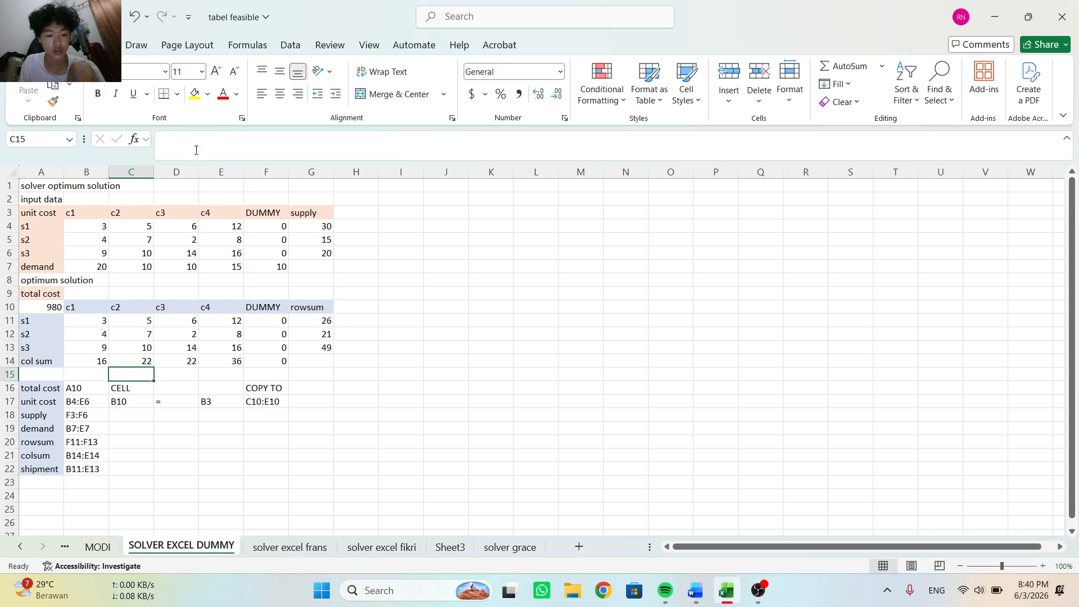
# - Inspect the total cost formula in A10 and the unit cost and shipment ranges it multiplies
pyautogui.click(35, 308)
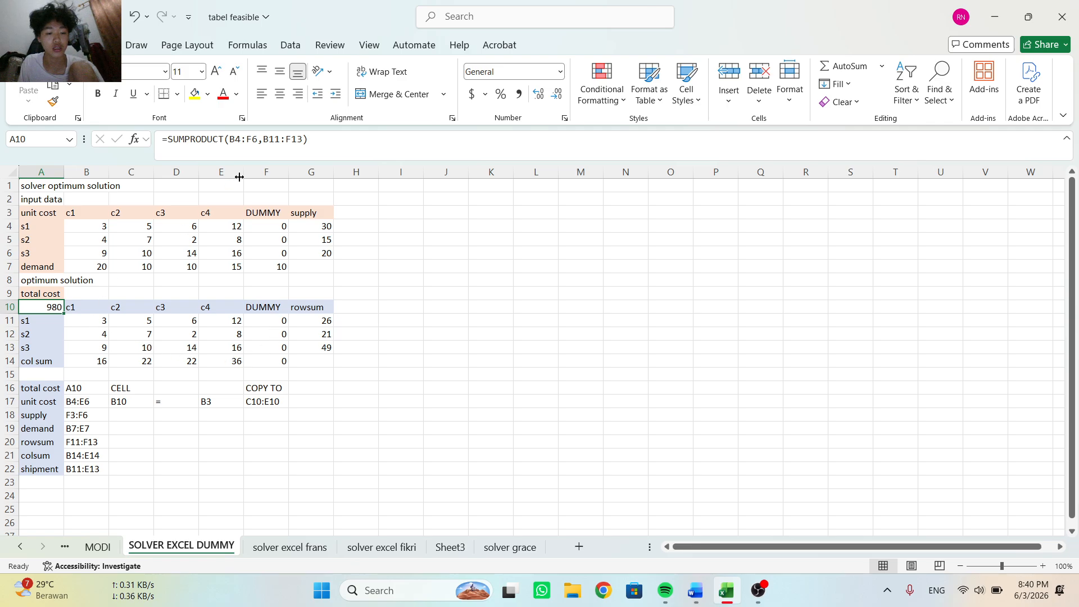
pyautogui.click(279, 144)
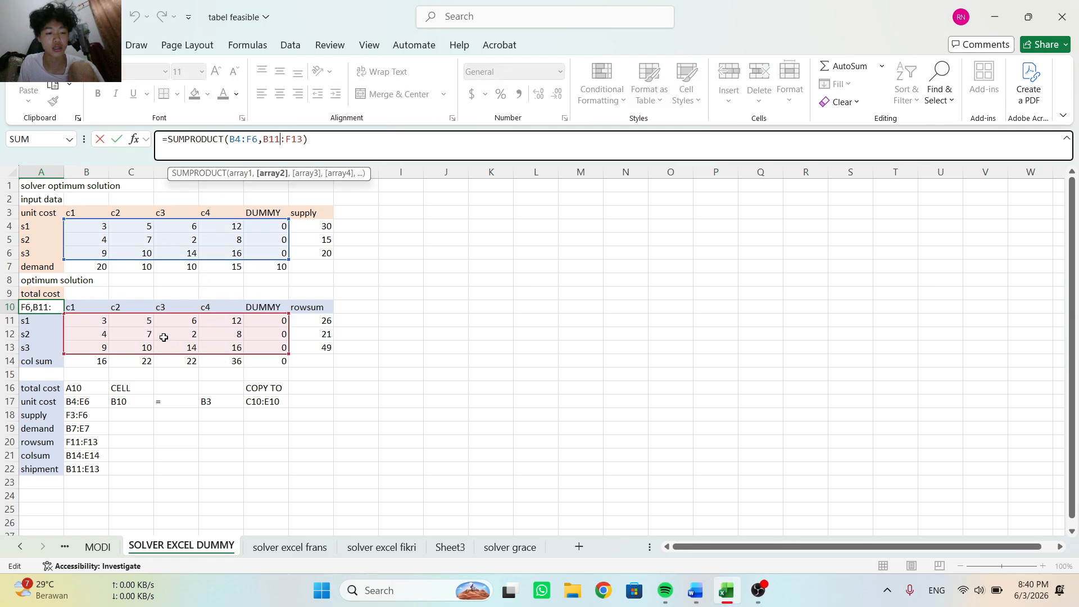
pyautogui.press('Return')
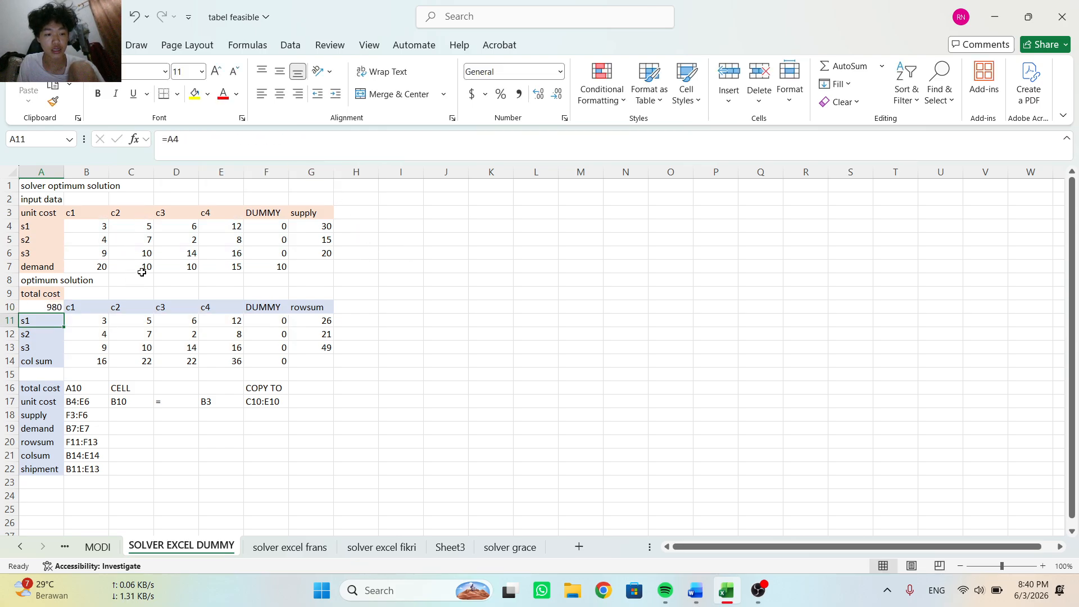
pyautogui.click(37, 308)
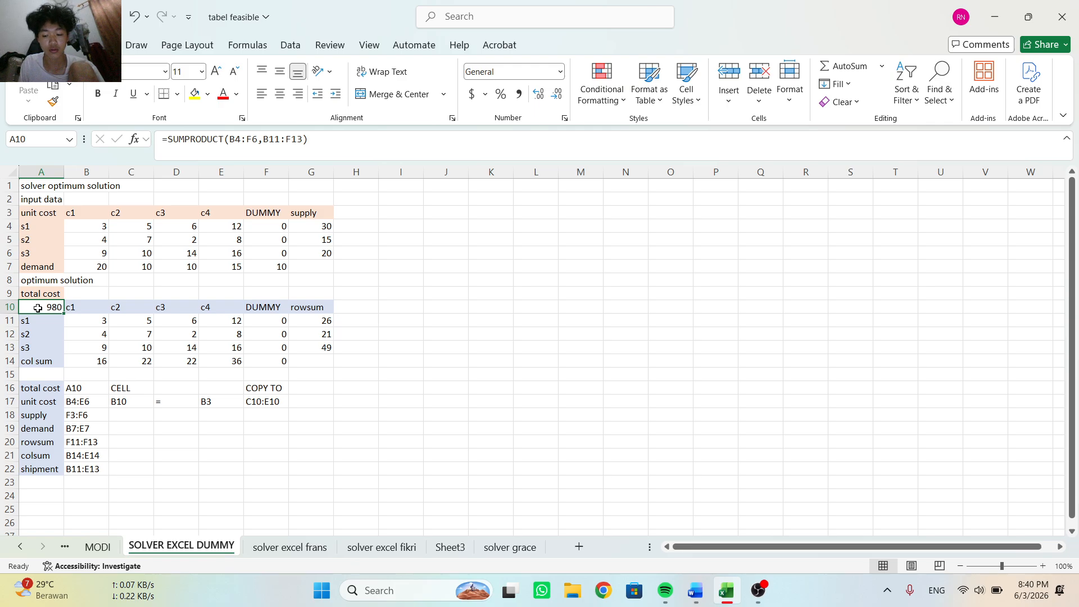
pyautogui.click(474, 317)
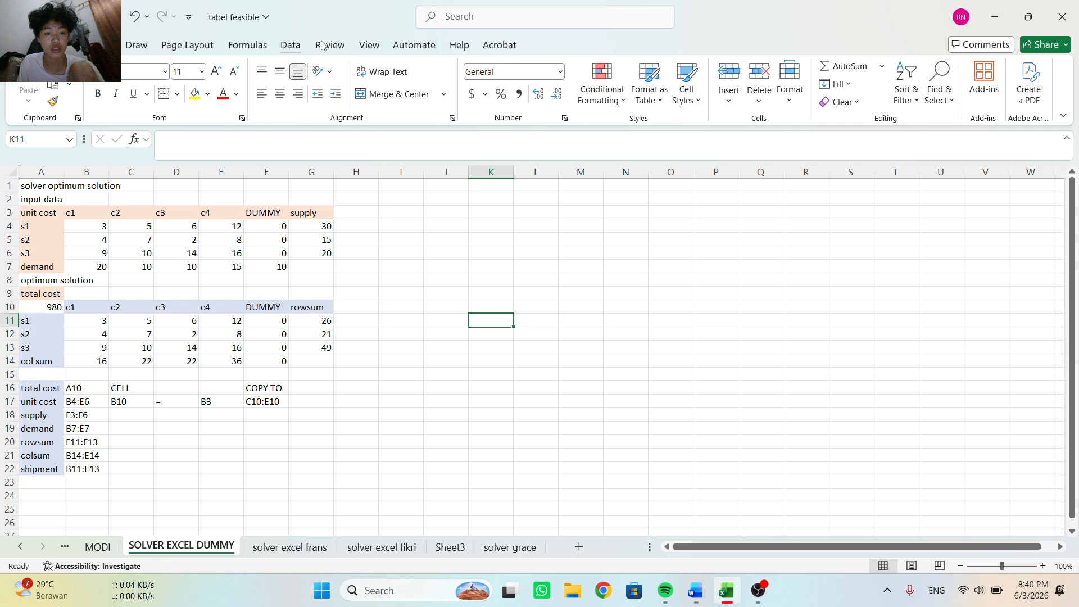
# - Open Solver and reset all of its existing options and cell selections
pyautogui.click(304, 49)
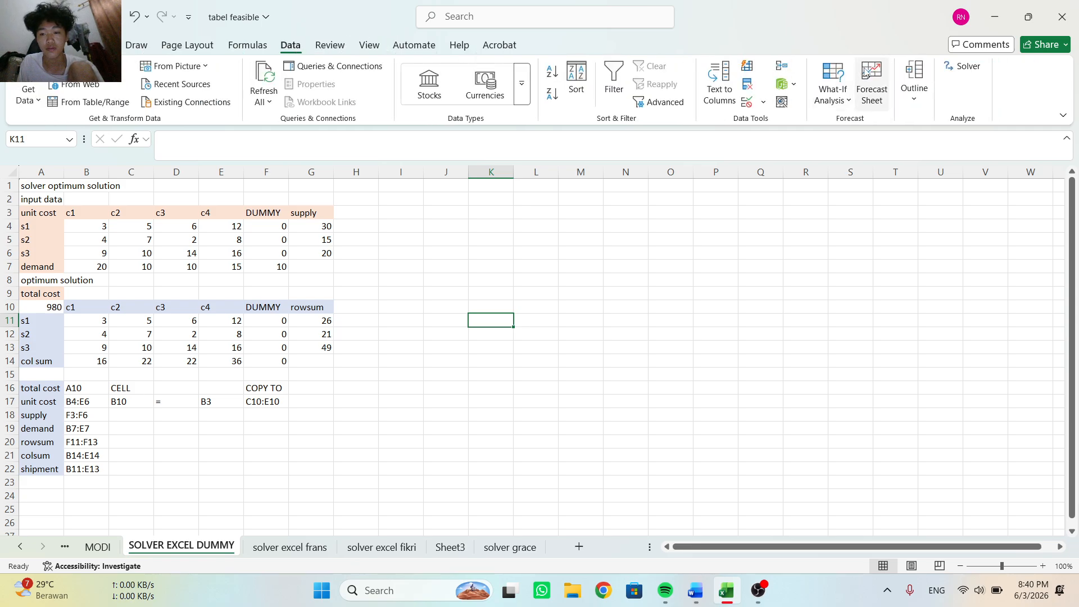
pyautogui.click(962, 66)
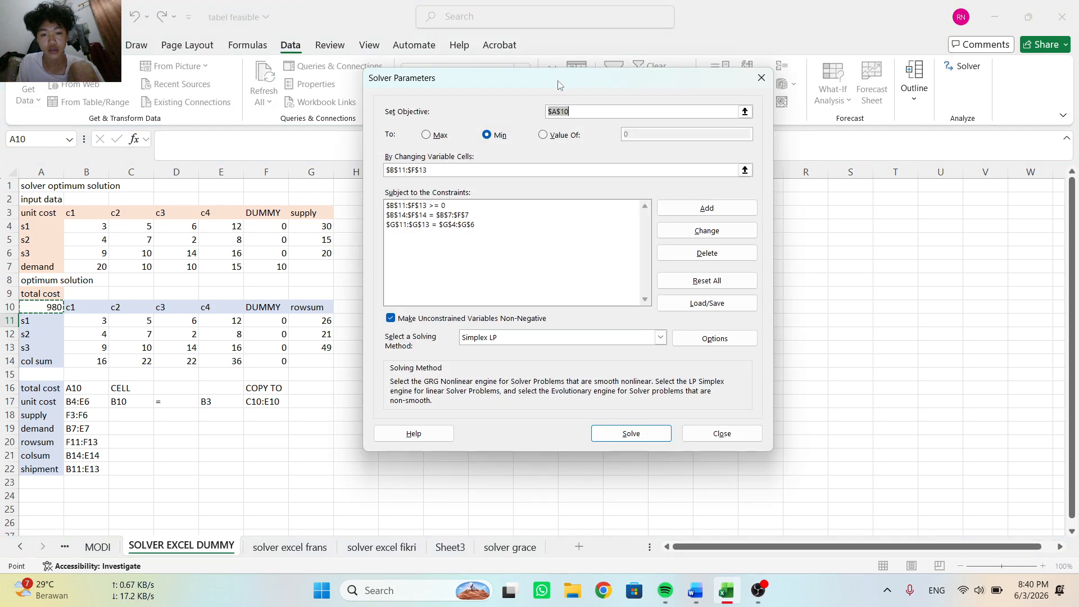
pyautogui.moveTo(558, 80); pyautogui.dragTo(728, 88)
pyautogui.click(746, 123)
pyautogui.press('BackSpace')
pyautogui.press('BackSpace')
pyautogui.press('BackSpace')
pyautogui.press('BackSpace')
pyautogui.press('BackSpace')
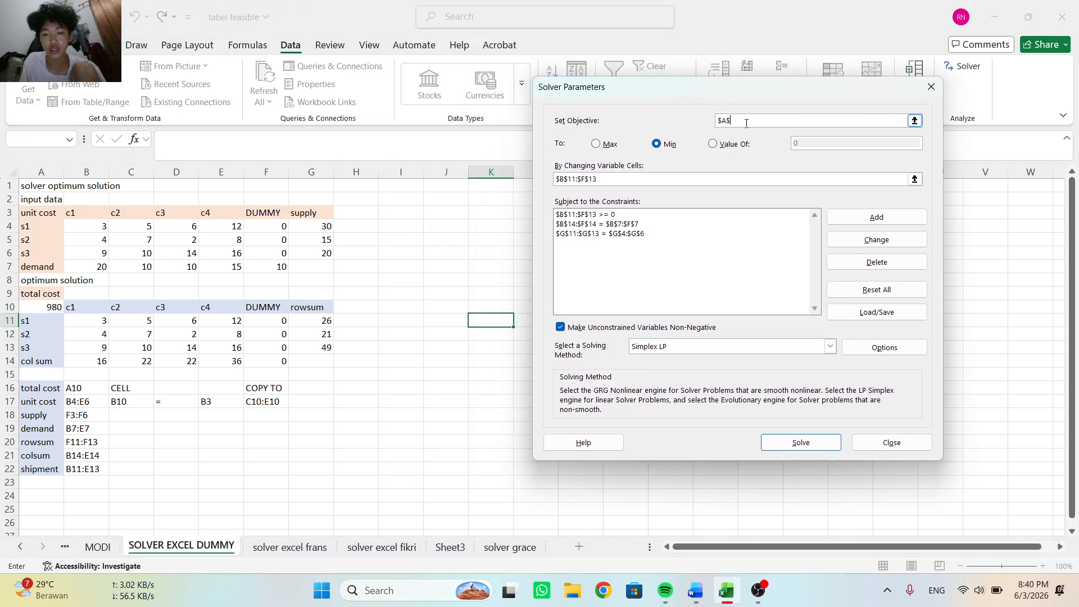
pyautogui.click(866, 289)
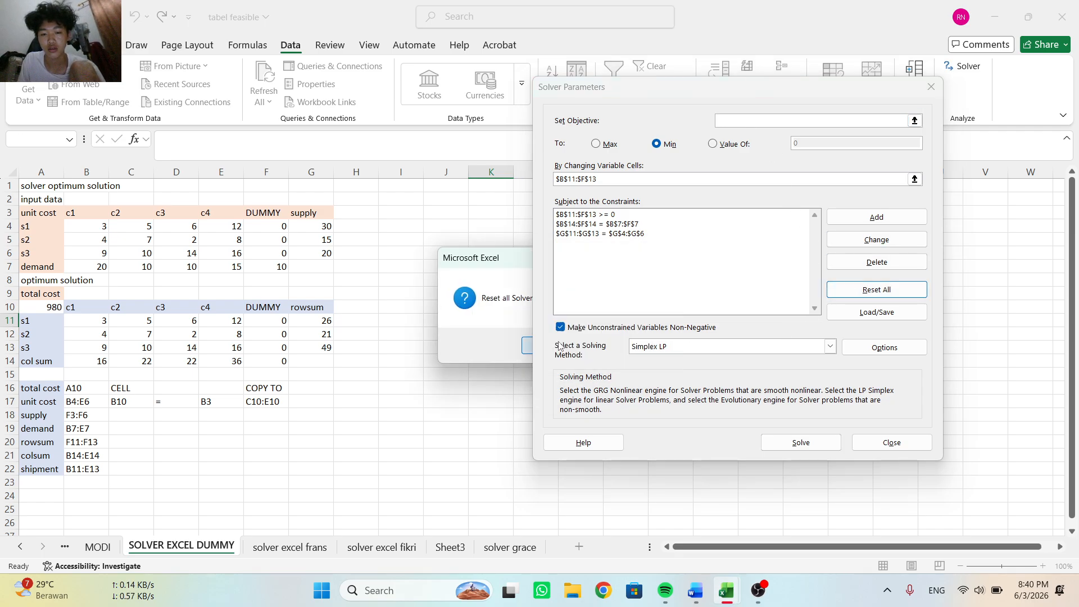
pyautogui.click(559, 345)
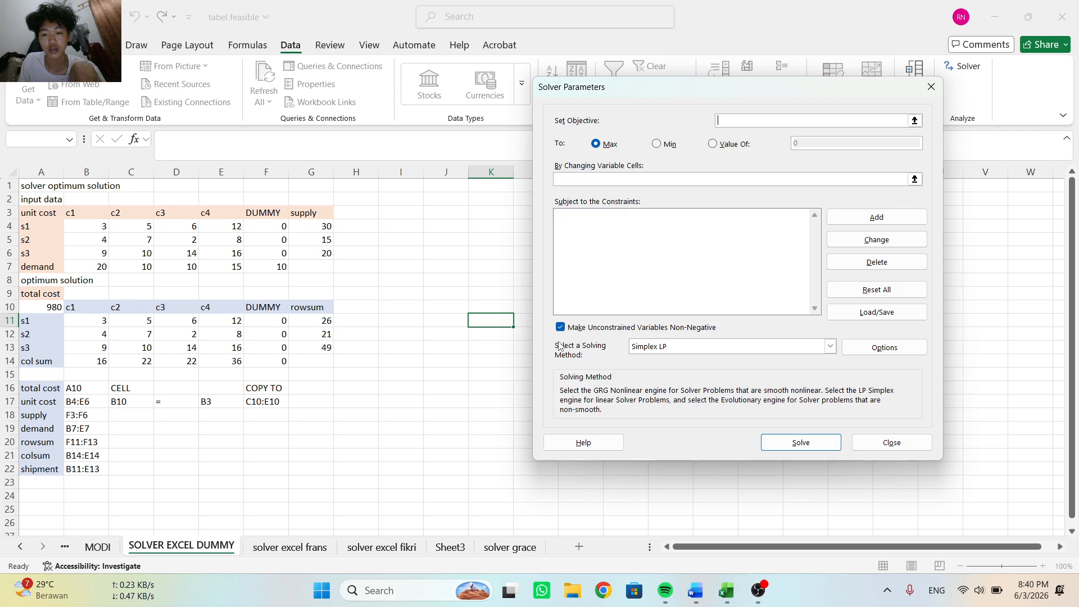
# - Set Solver to minimize the total cost in A10 by changing the shipment cells B11:F13
pyautogui.click(657, 144)
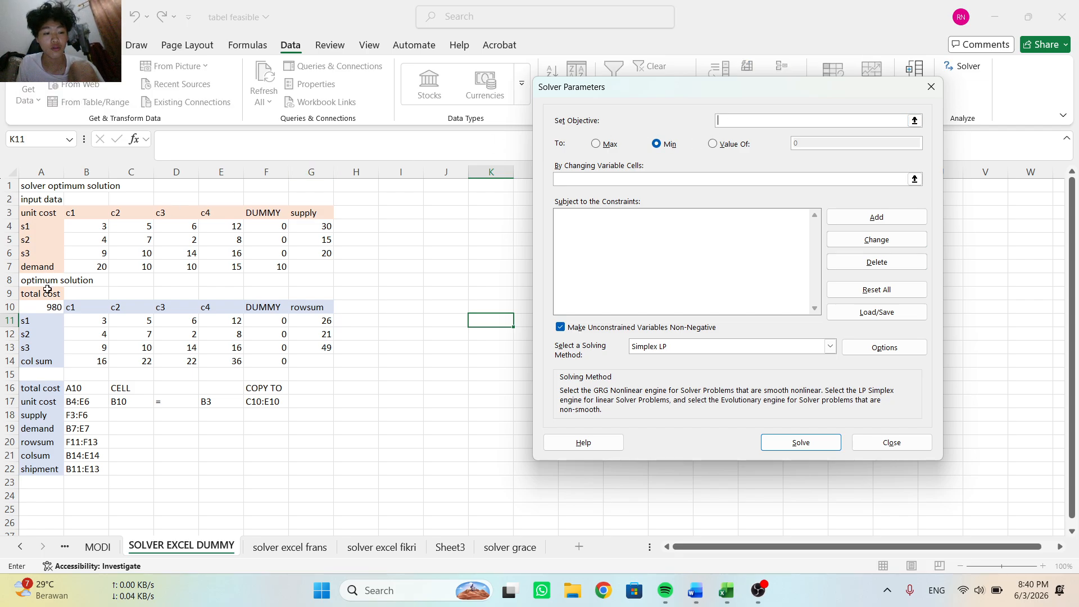
pyautogui.click(39, 306)
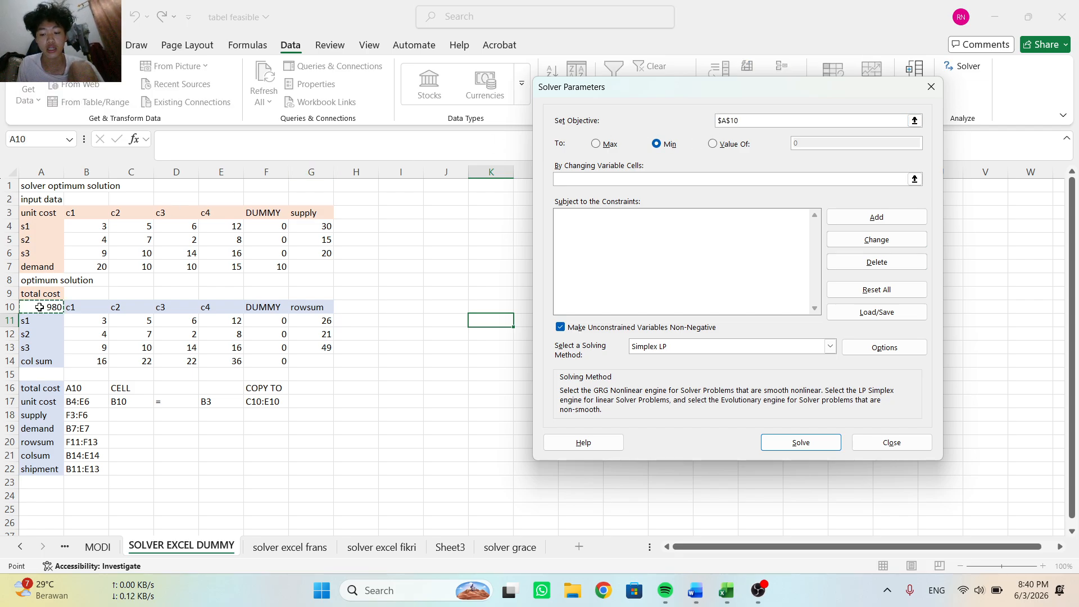
pyautogui.click(583, 178)
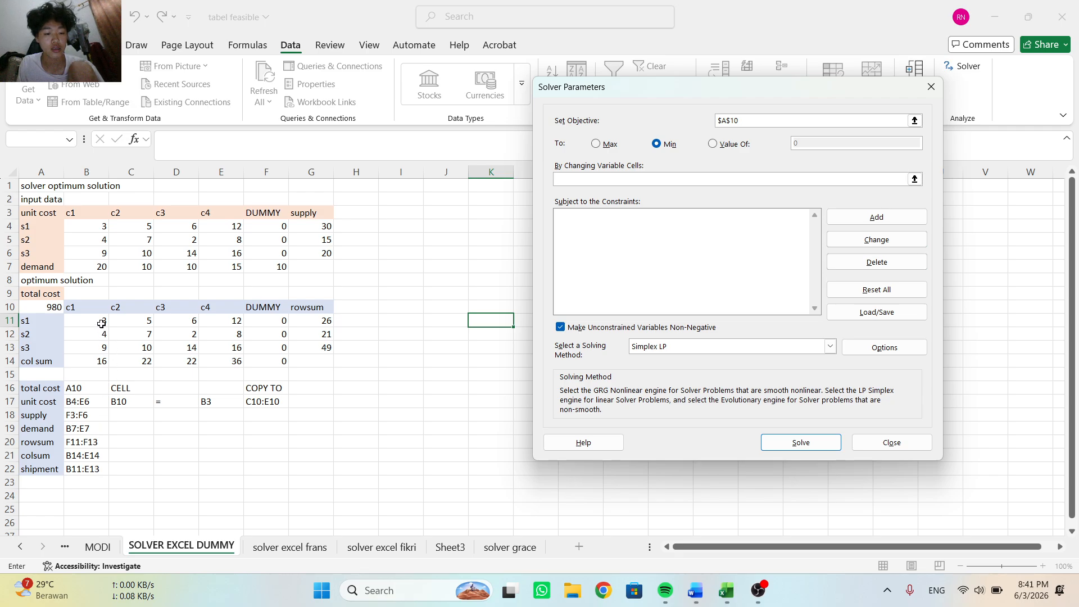
pyautogui.moveTo(101, 320); pyautogui.dragTo(262, 350)
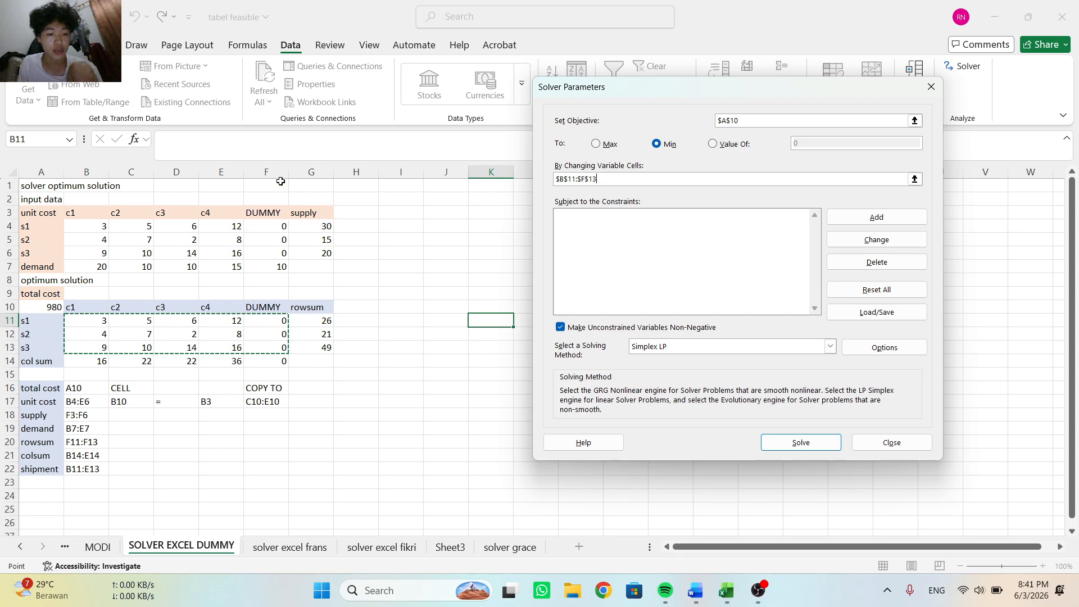
pyautogui.click(85, 467)
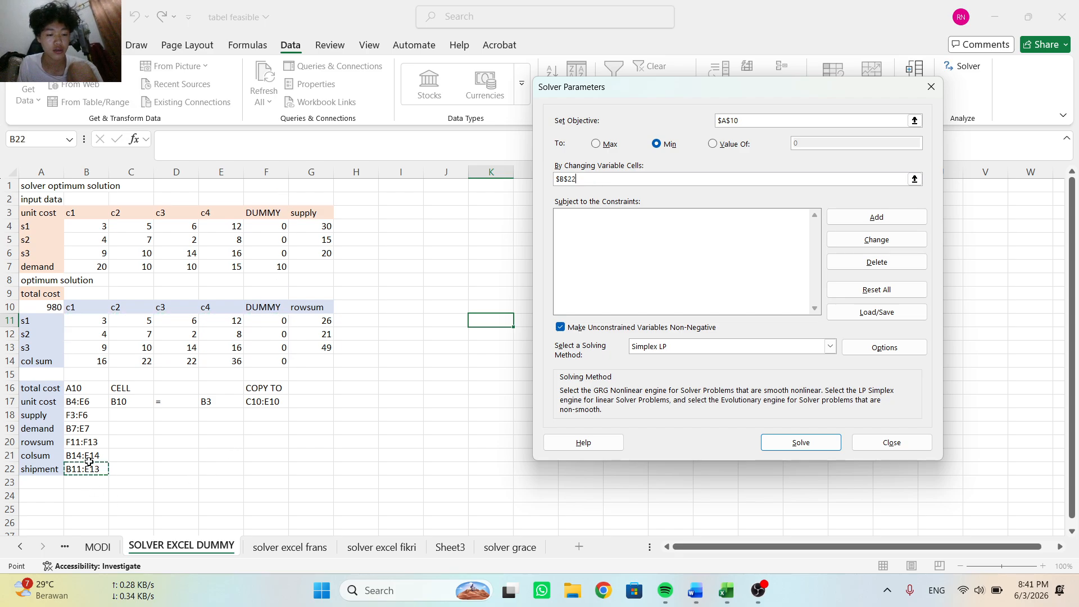
pyautogui.moveTo(96, 322); pyautogui.dragTo(263, 345)
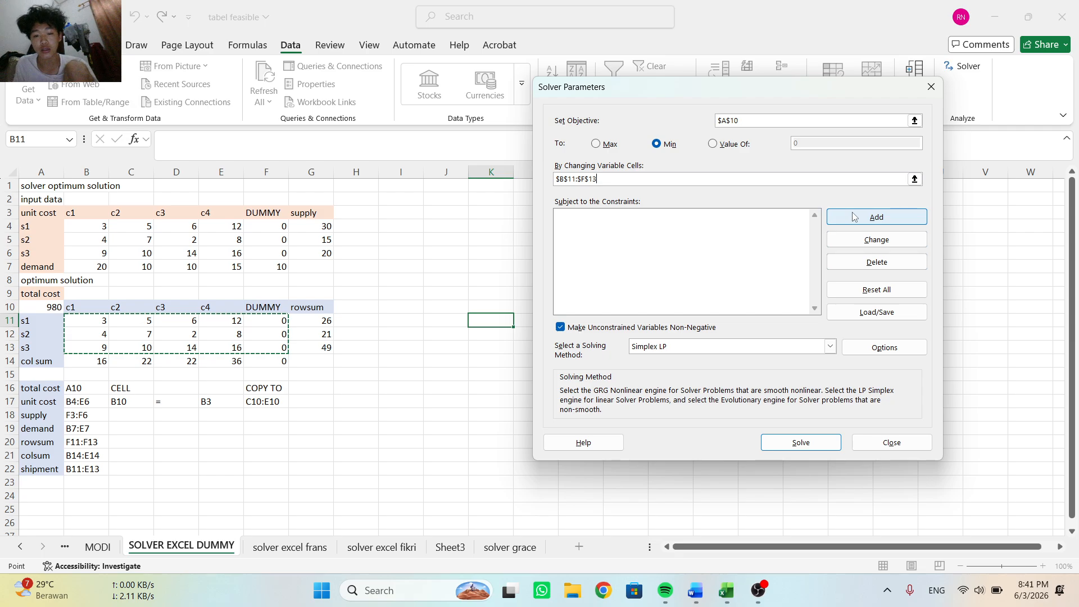
# - Add a Solver constraint making the column sums B14:F14 equal to the demand in B7:F7
pyautogui.click(875, 217)
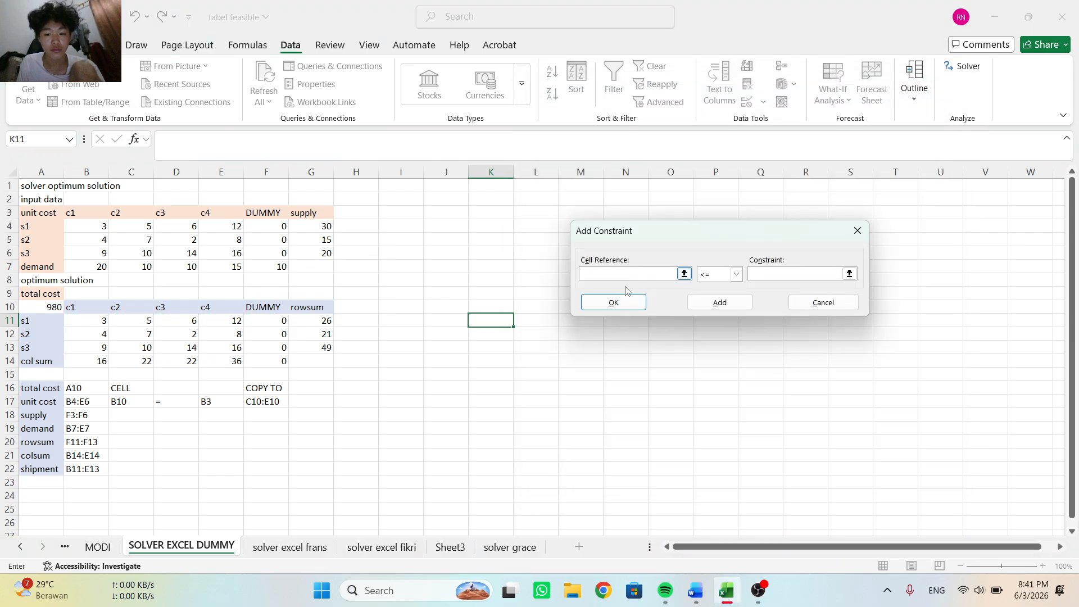
pyautogui.moveTo(99, 363); pyautogui.dragTo(255, 359)
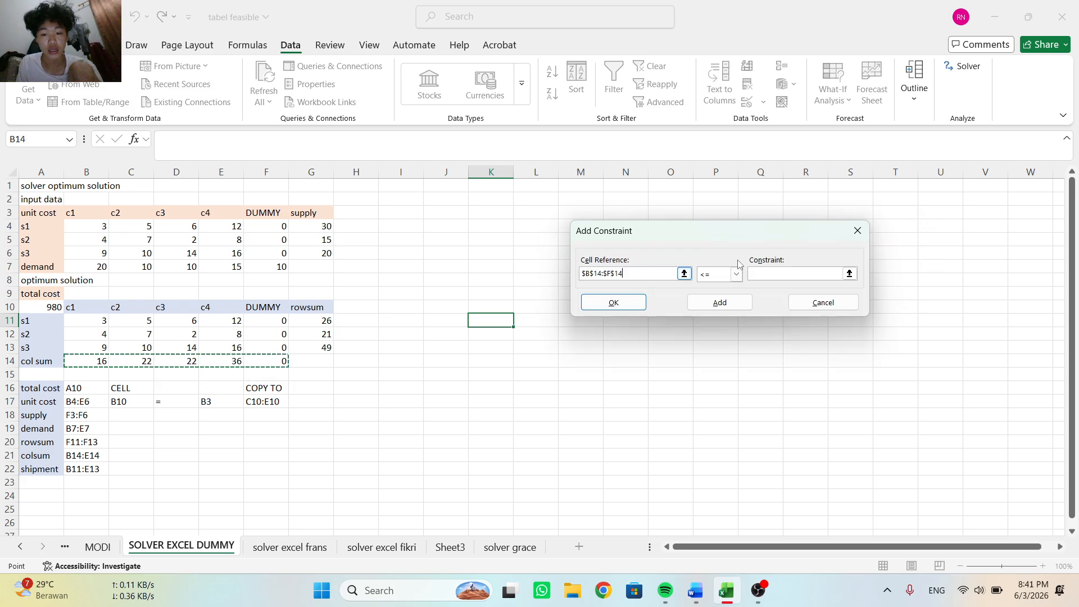
pyautogui.click(736, 274)
pyautogui.click(718, 299)
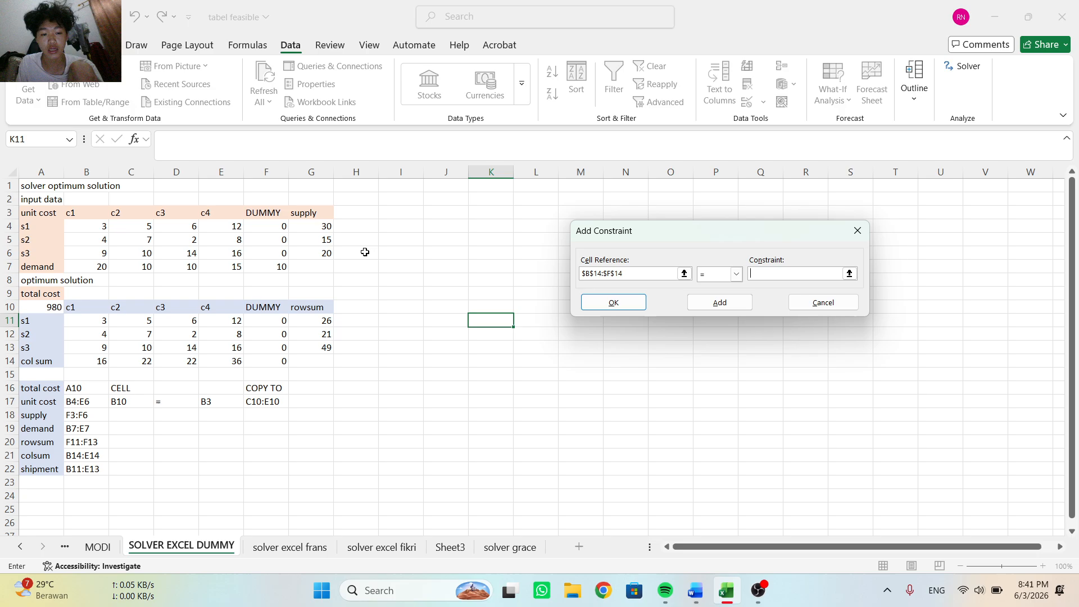
pyautogui.moveTo(105, 268); pyautogui.dragTo(273, 267)
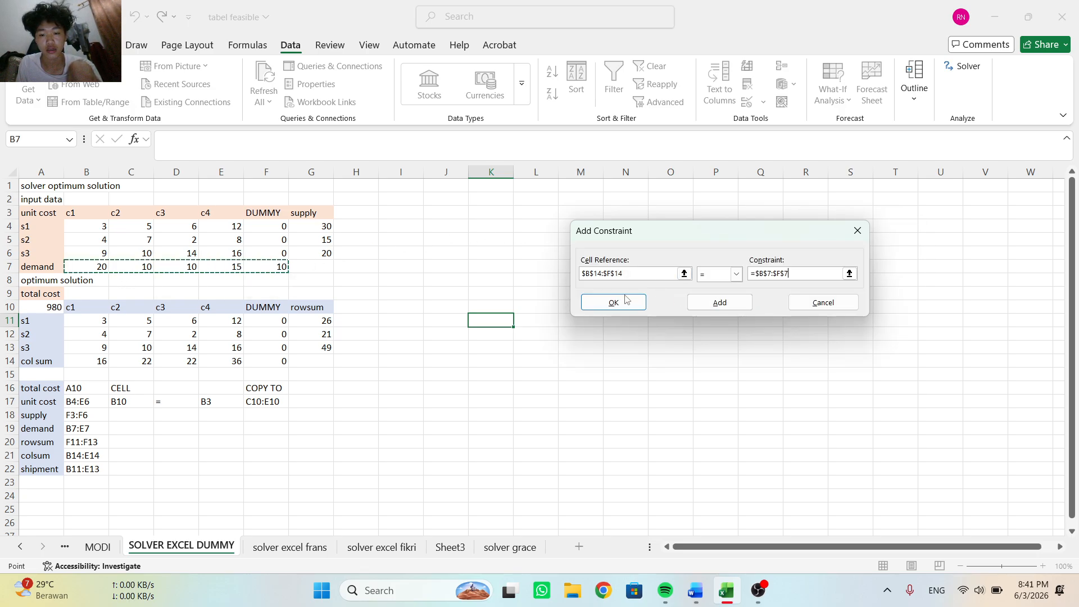
pyautogui.click(721, 303)
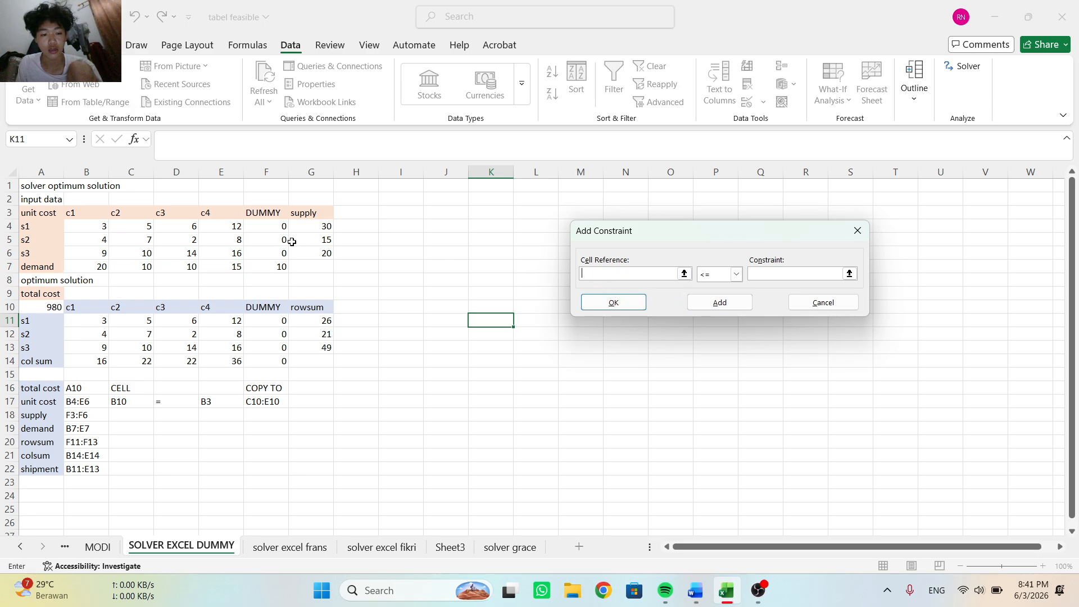
# - Add a Solver constraint making the row sums G11:G13 equal to the supply in G4:G6
pyautogui.moveTo(323, 319); pyautogui.dragTo(321, 342)
pyautogui.click(737, 273)
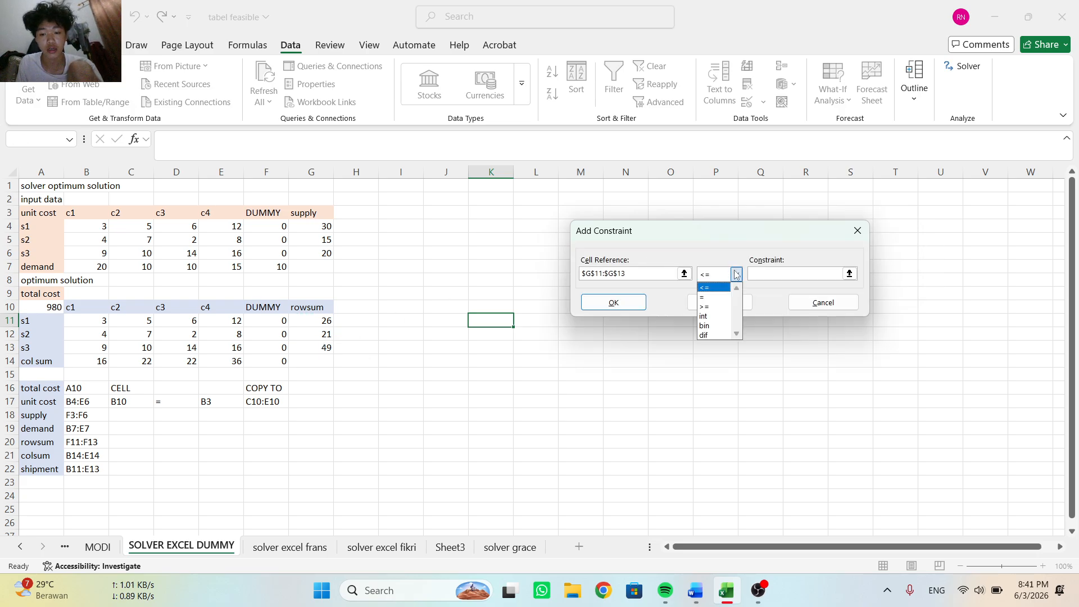
pyautogui.click(721, 298)
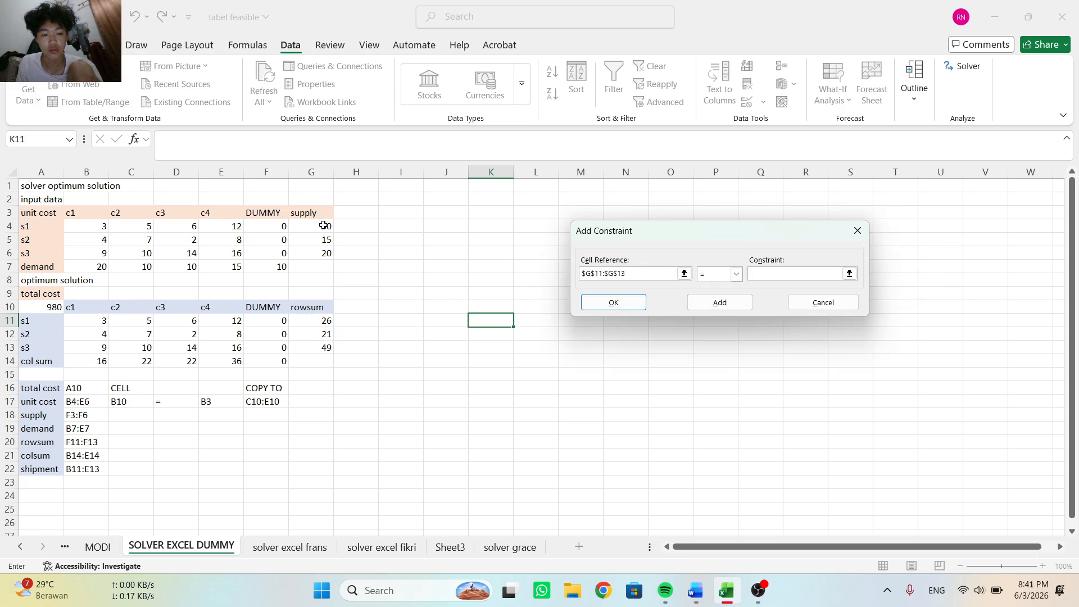
pyautogui.moveTo(323, 225); pyautogui.dragTo(329, 252)
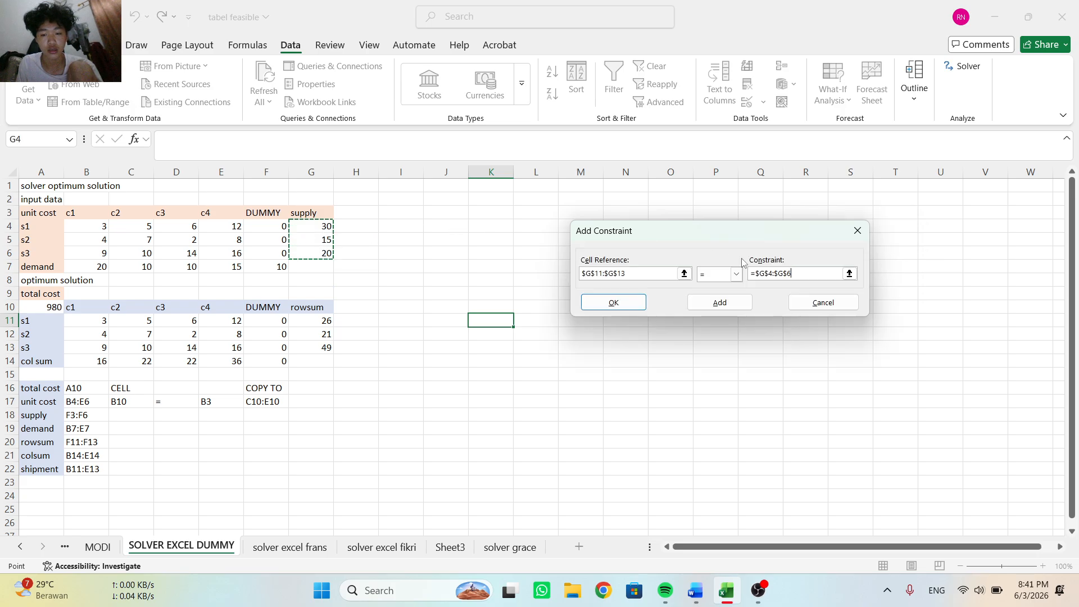
pyautogui.click(722, 303)
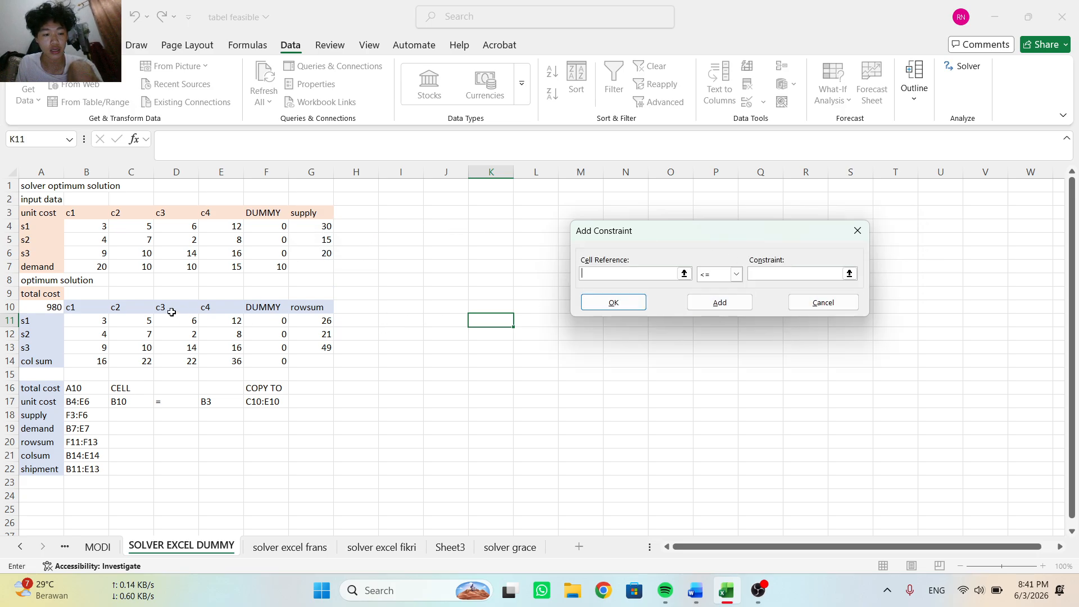
# - Add a Solver constraint requiring the shipment cells B11:F13 to be >= 0 and finish the constraint list
pyautogui.moveTo(89, 319); pyautogui.dragTo(281, 351)
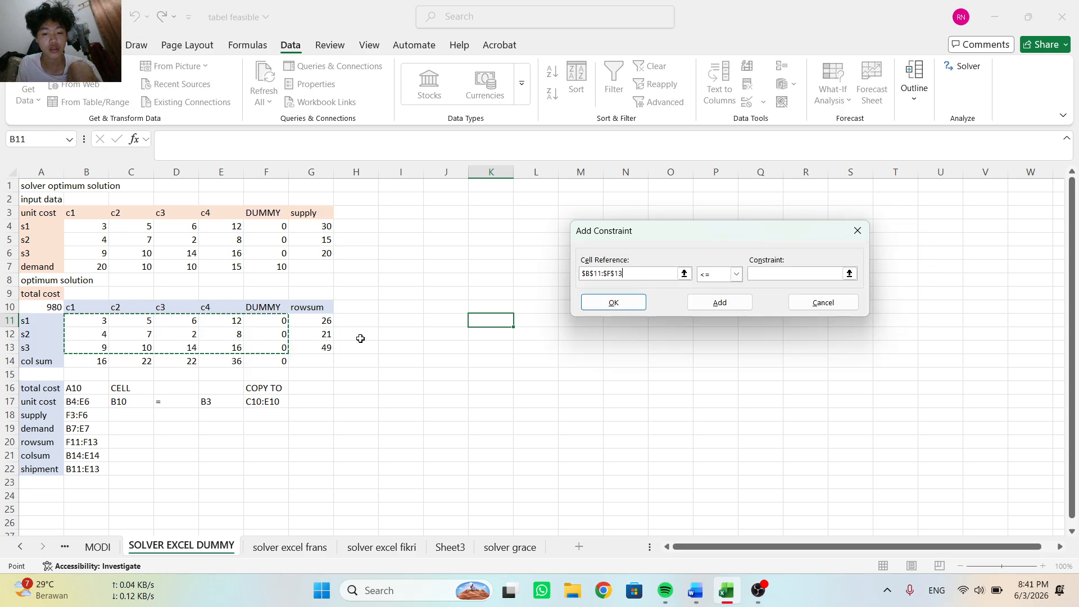
pyautogui.click(723, 276)
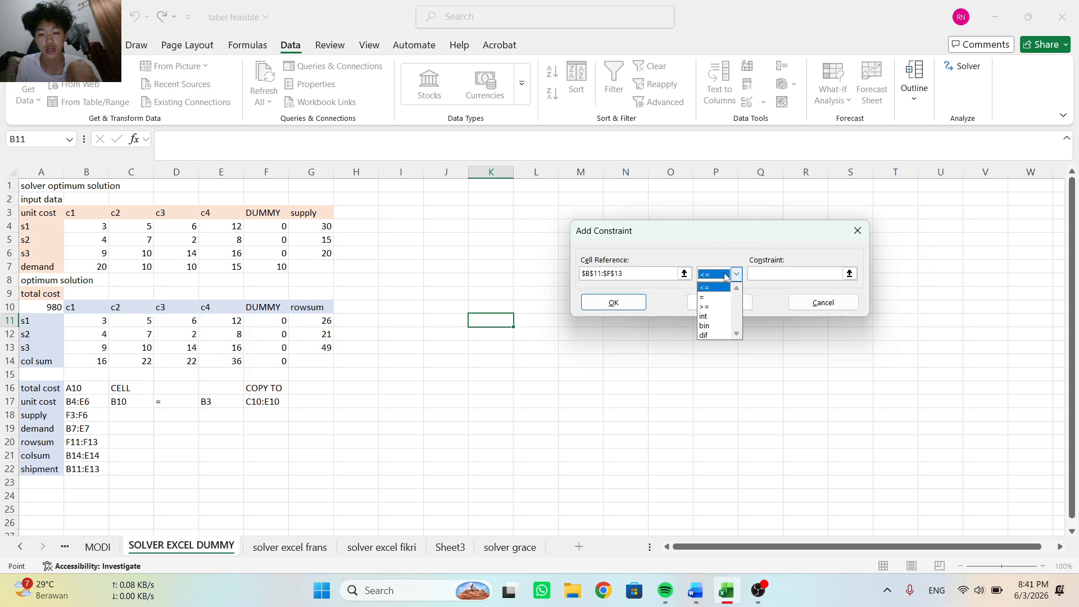
pyautogui.click(716, 307)
pyautogui.click(789, 274)
pyautogui.write('0')
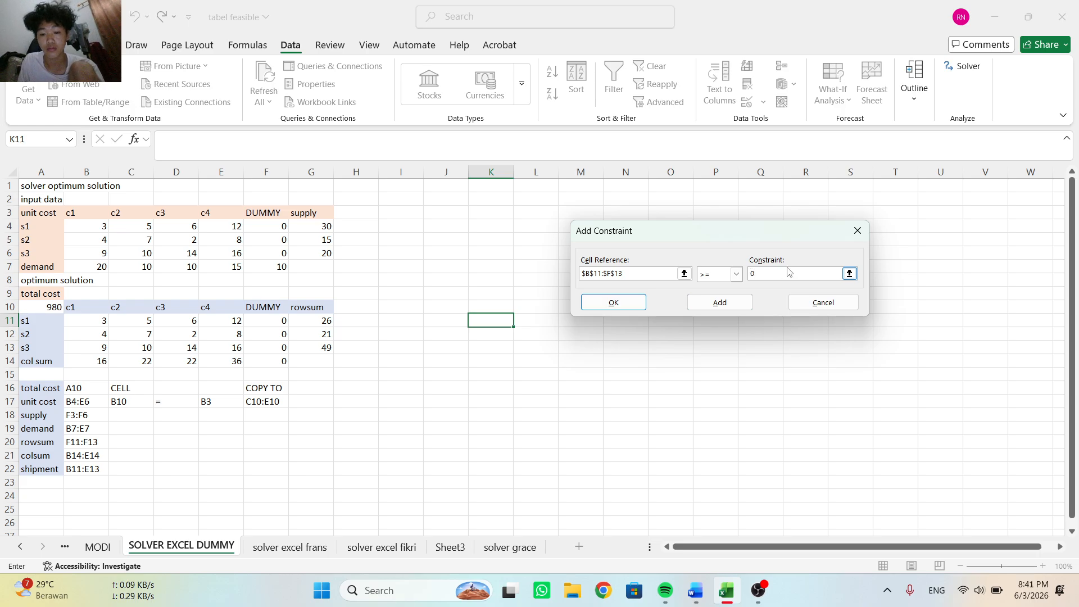
pyautogui.press('Return')
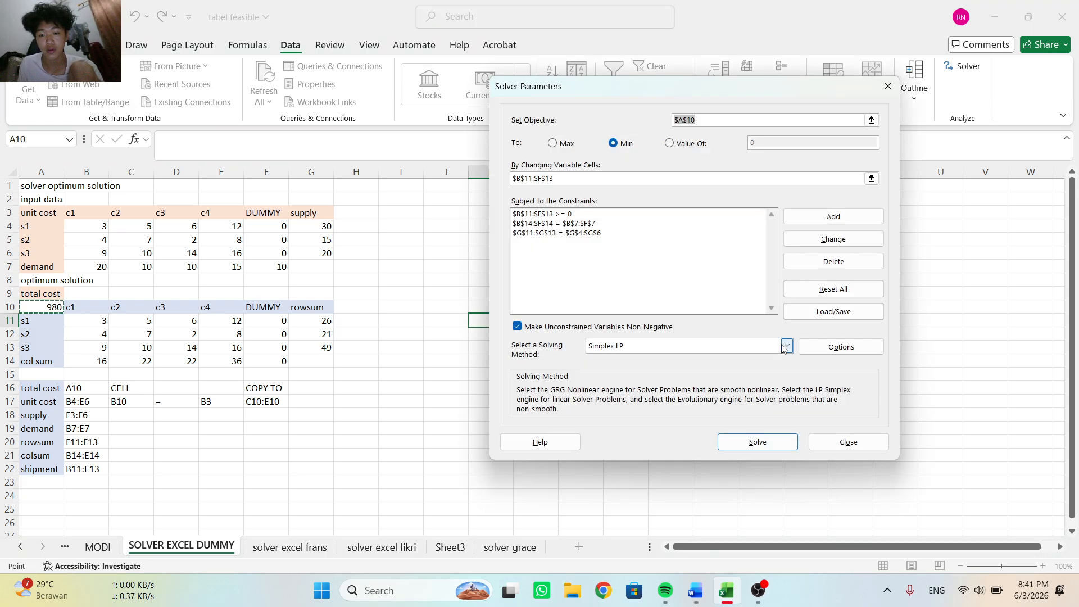
# - Solve the model with the Simplex LP method, keep the Solver solution and check the total cost in A10
pyautogui.click(771, 348)
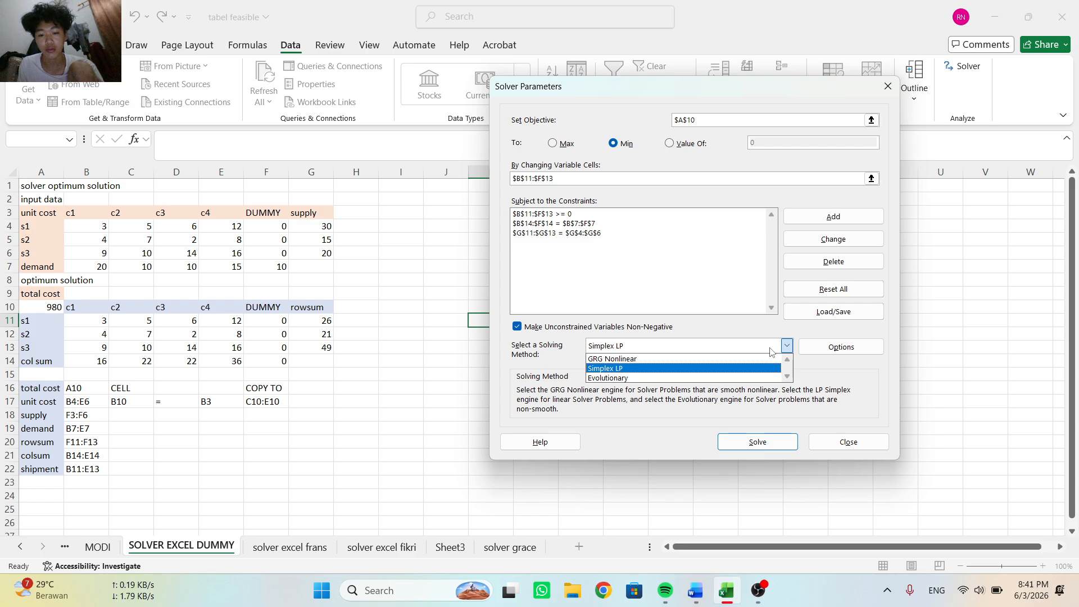
pyautogui.click(676, 369)
pyautogui.click(759, 442)
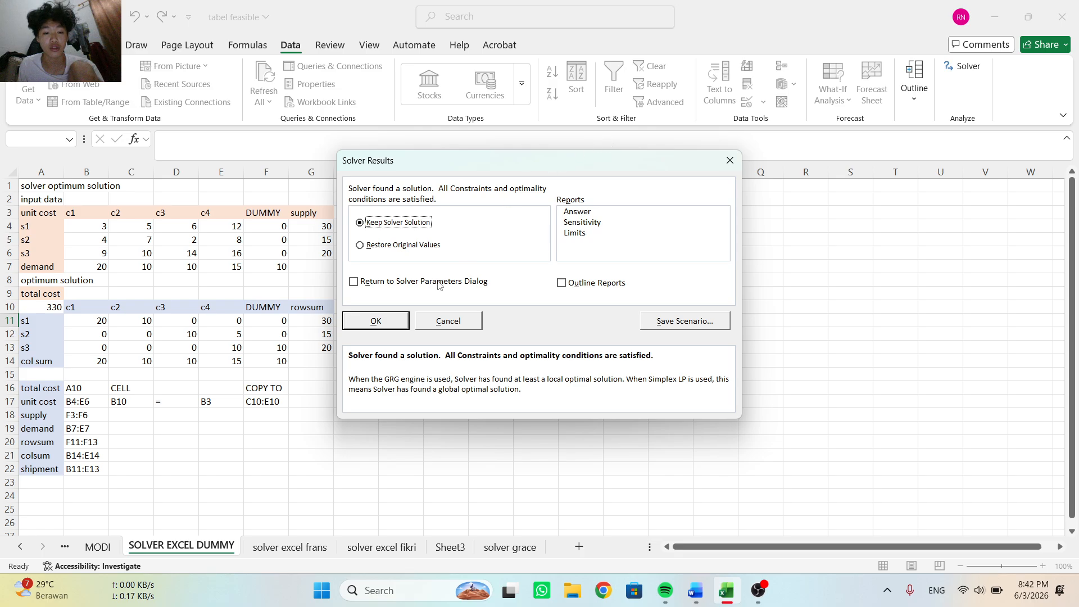
pyautogui.click(390, 320)
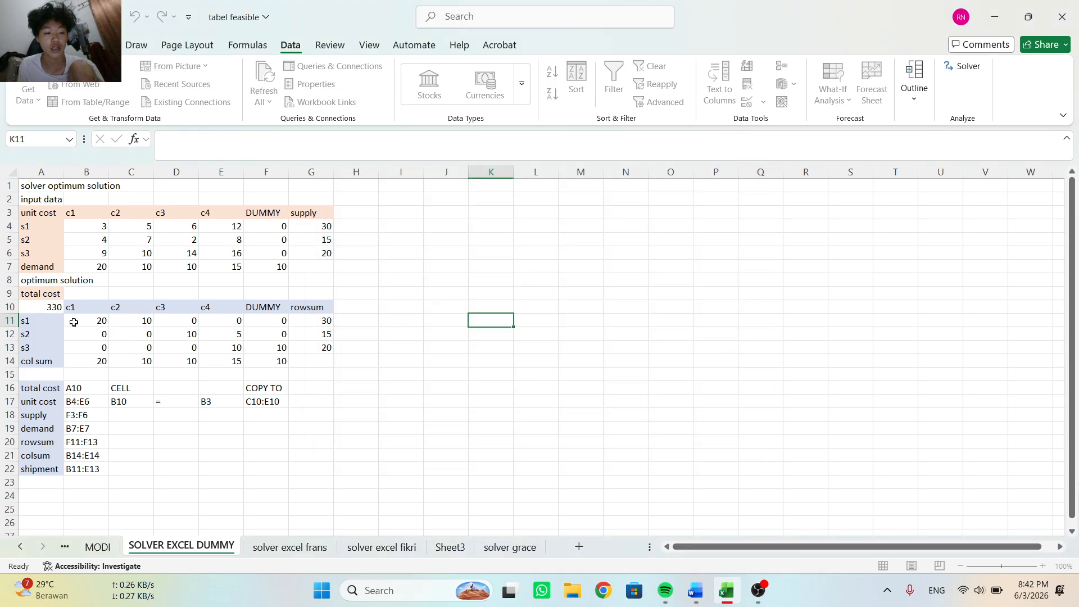
pyautogui.click(60, 310)
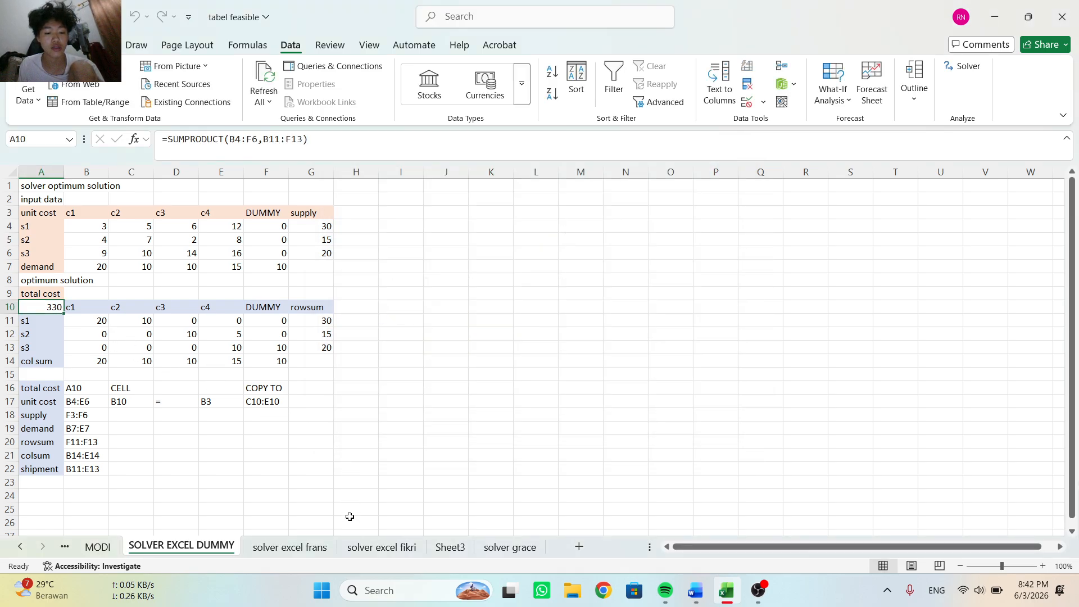
# - On the next solver sheet, clear the contents of the shipment cells B11:E13
pyautogui.click(289, 547)
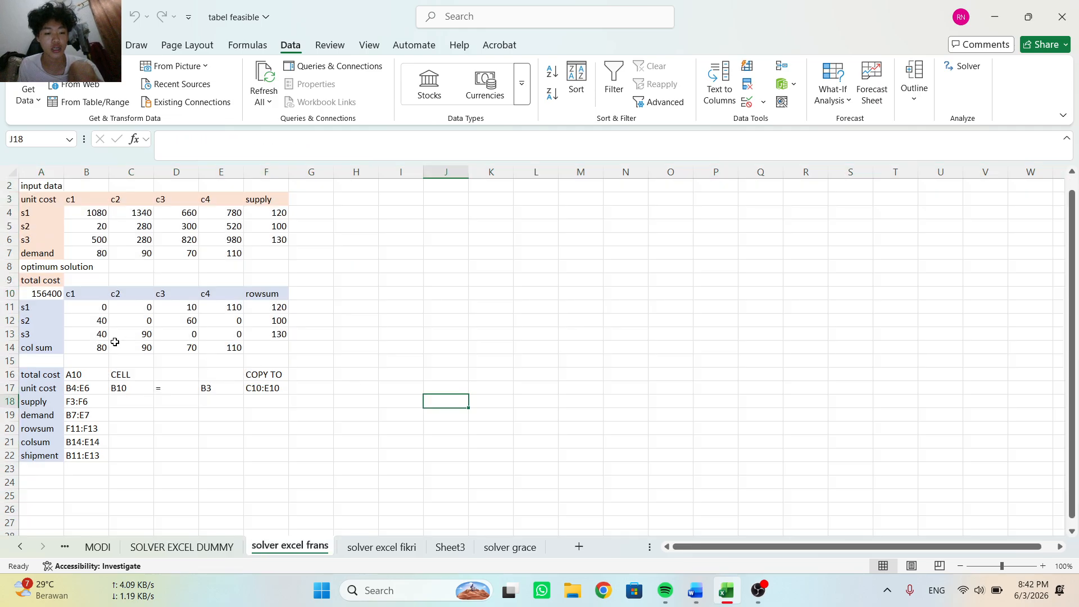
pyautogui.moveTo(87, 307); pyautogui.dragTo(226, 334)
pyautogui.rightClick(225, 334)
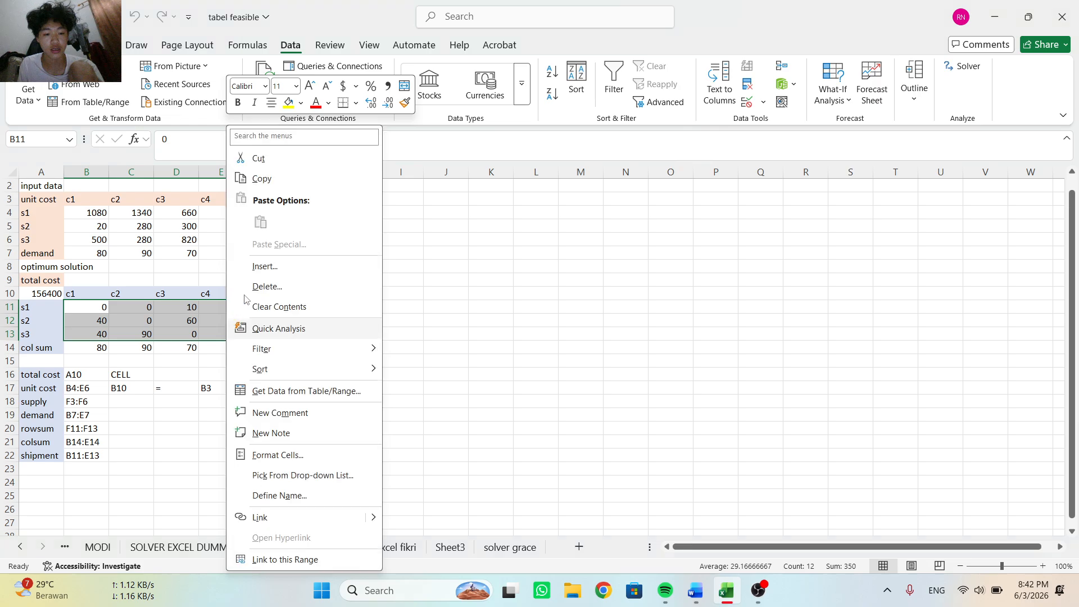
pyautogui.click(286, 307)
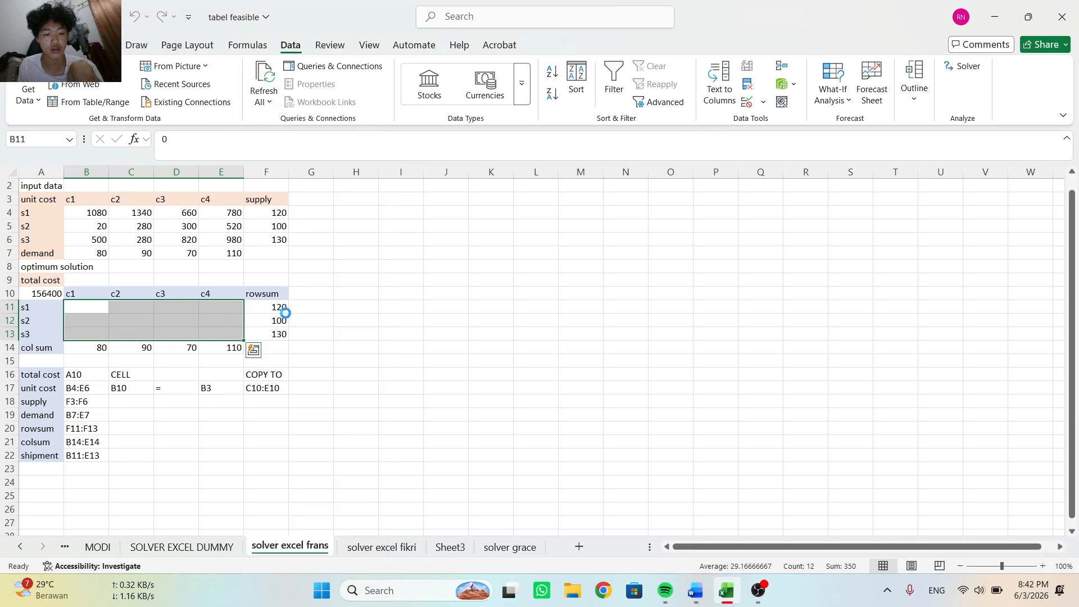
pyautogui.click(94, 214)
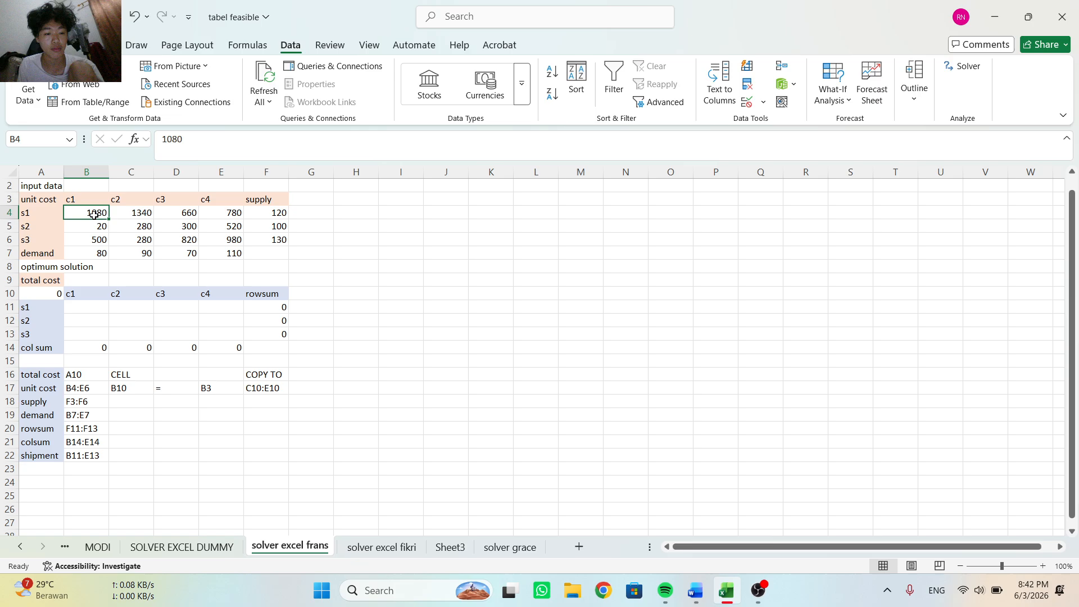
pyautogui.press('Right')
pyautogui.press('Right')
pyautogui.press('Right')
pyautogui.press('Right')
pyautogui.press('Down')
pyautogui.press('Down')
pyautogui.press('Down')
pyautogui.press('Down')
pyautogui.press('Down')
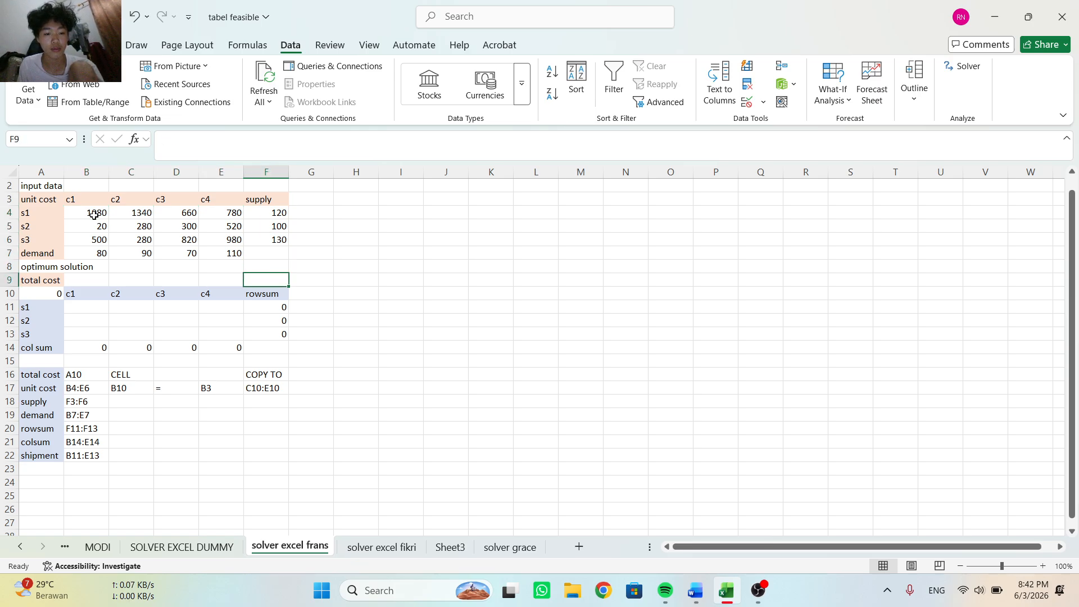
pyautogui.press('Left')
pyautogui.press('Up')
pyautogui.press('Up')
pyautogui.press('Up')
pyautogui.press('Up')
pyautogui.press('Up')
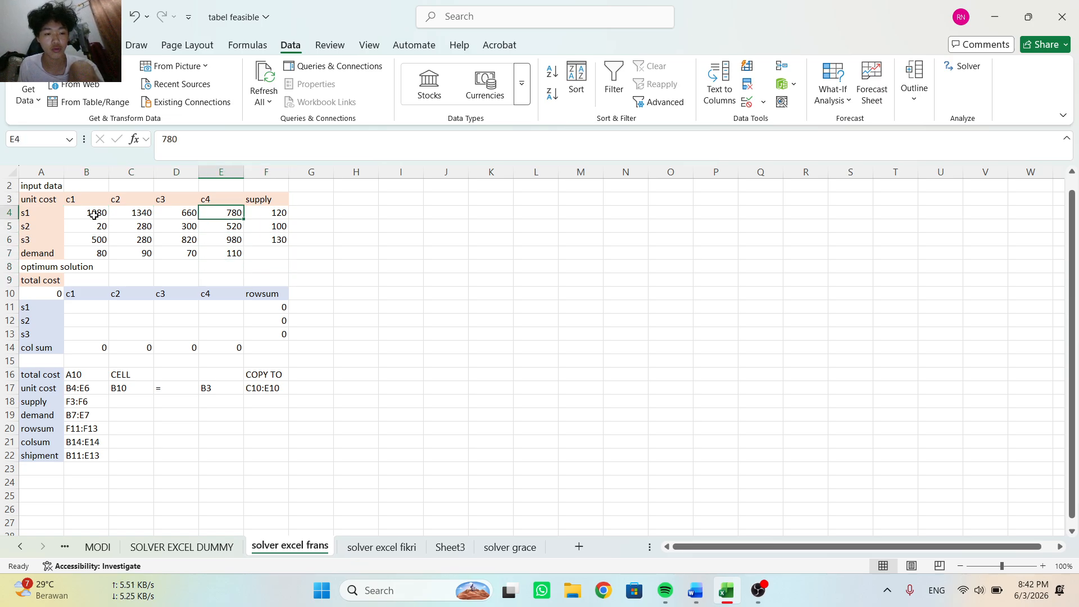
# - Copy the unit costs in B4:E6 and paste them into the shipment table starting at B11
pyautogui.press('Left')
pyautogui.press('Left')
pyautogui.press('Left')
pyautogui.hotkey('shift', 'Right')
pyautogui.hotkey('shift', 'Right')
pyautogui.hotkey('shift', 'Right')
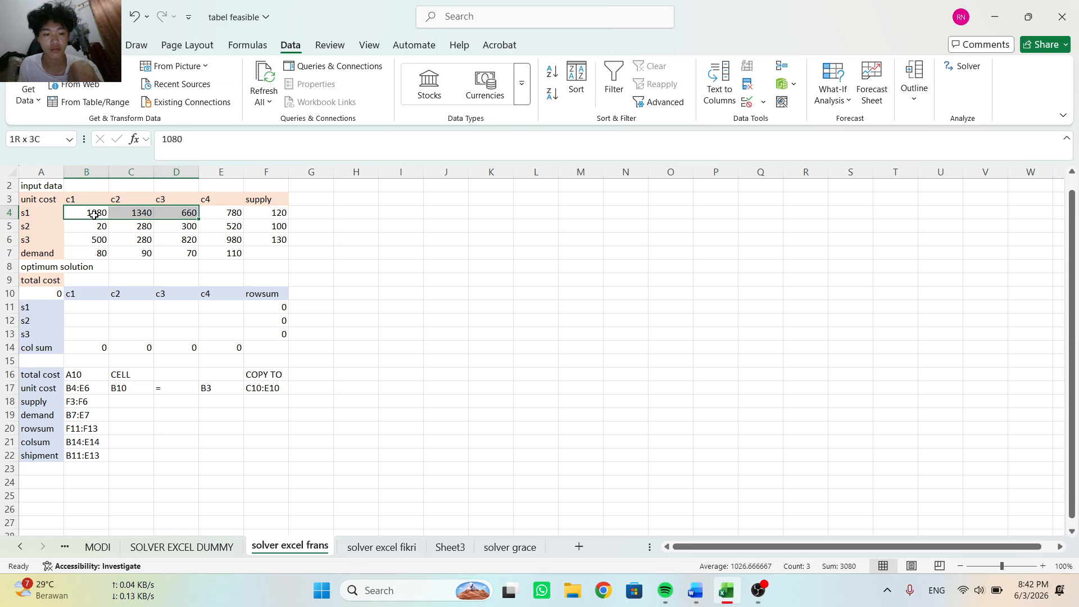
pyautogui.hotkey('shift', 'Down')
pyautogui.hotkey('shift', 'Down')
pyautogui.hotkey('ctrl', 'c')
pyautogui.press('Down')
pyautogui.press('Down')
pyautogui.press('Down')
pyautogui.press('Down')
pyautogui.press('Down')
pyautogui.press('Down')
pyautogui.press('Down')
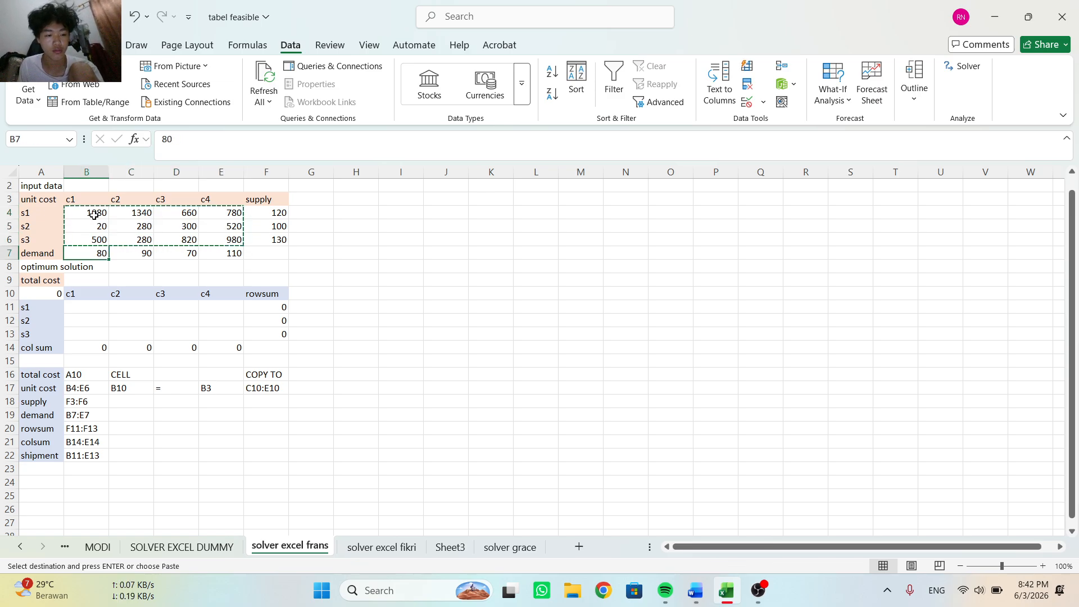
pyautogui.hotkey('ctrl', 'v')
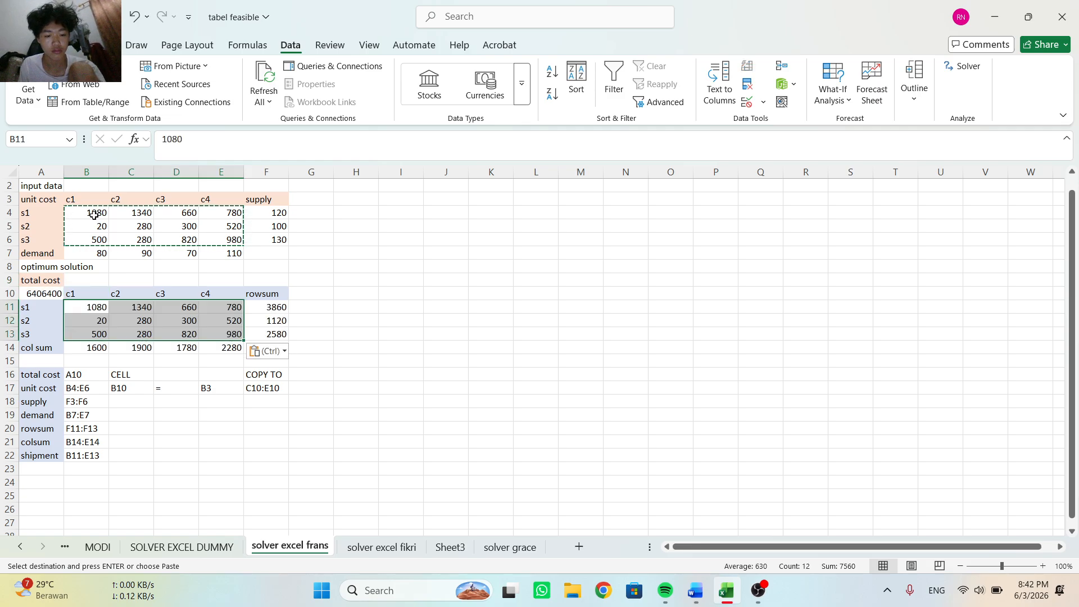
# - Examine the column sum formula in B14, the row sum formula in F11 and the SUMPRODUCT total cost formula in A10 with its paired cells
pyautogui.click(366, 306)
pyautogui.click(93, 347)
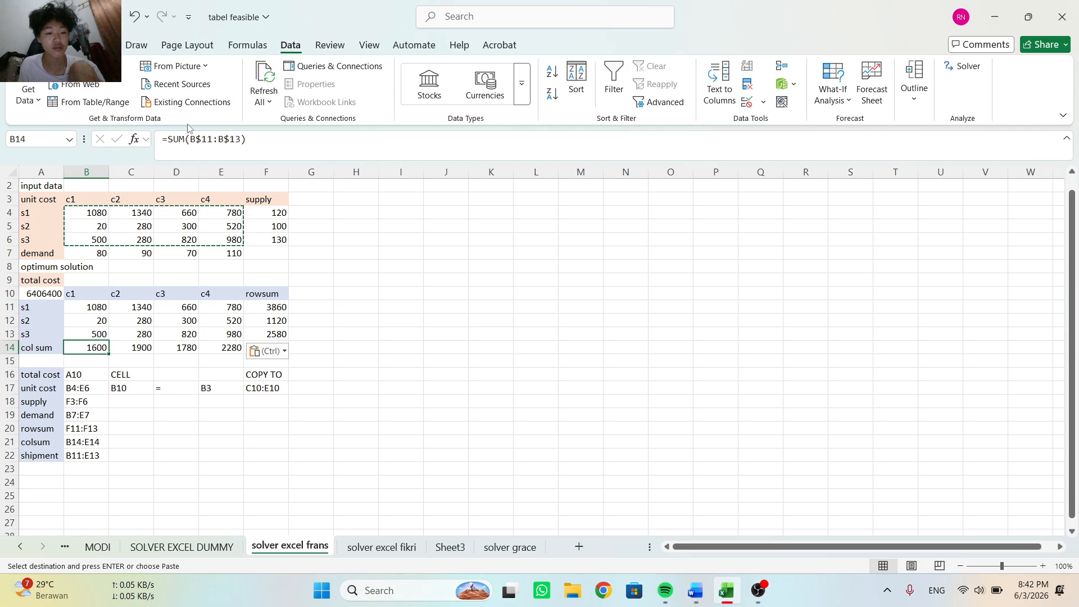
pyautogui.click(203, 139)
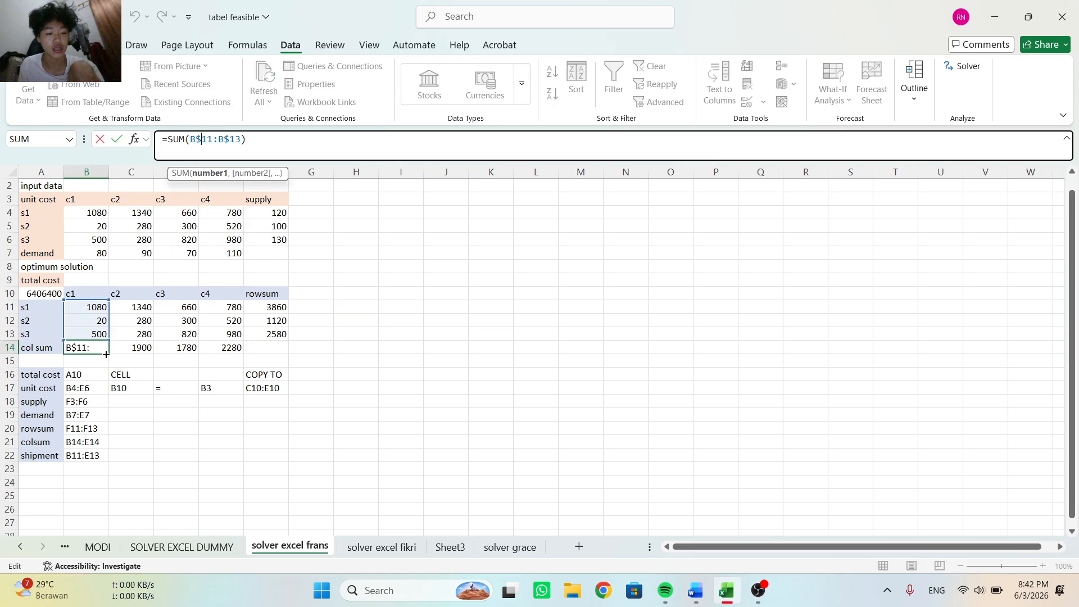
pyautogui.click(264, 306)
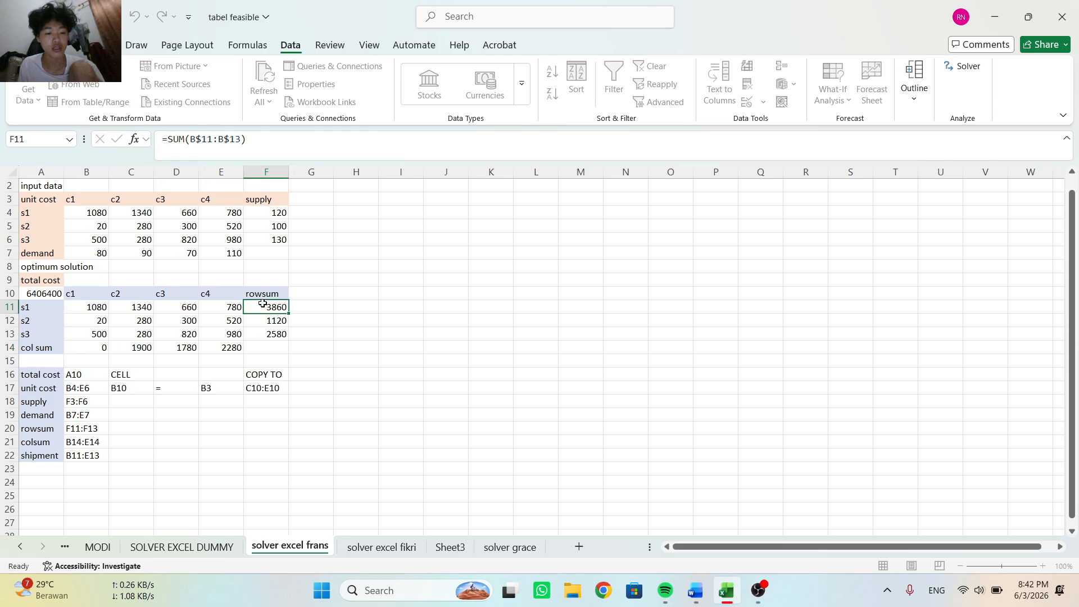
pyautogui.click(202, 138)
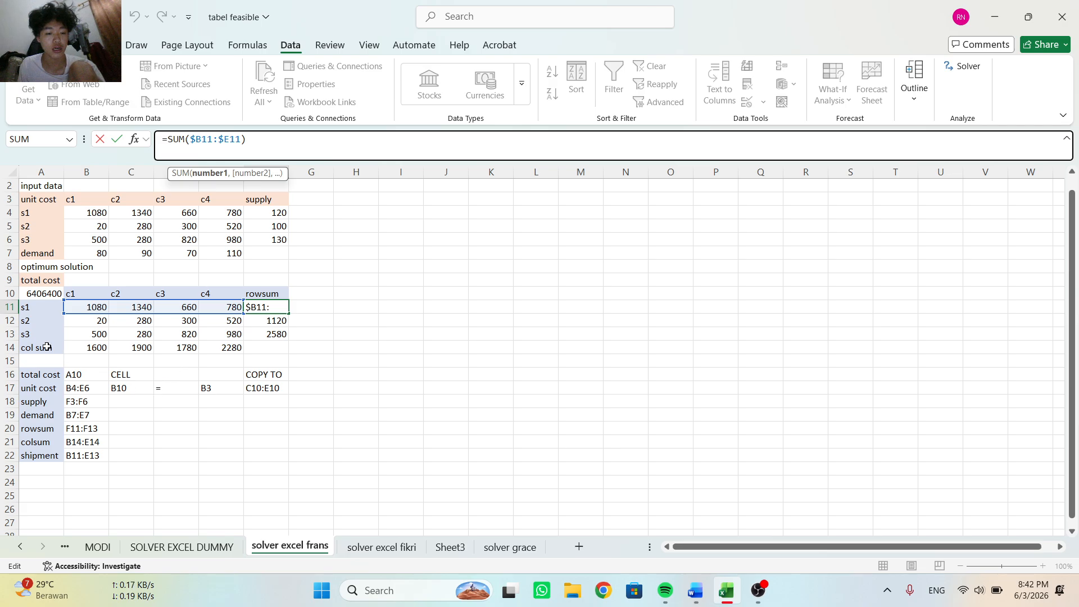
pyautogui.click(44, 294)
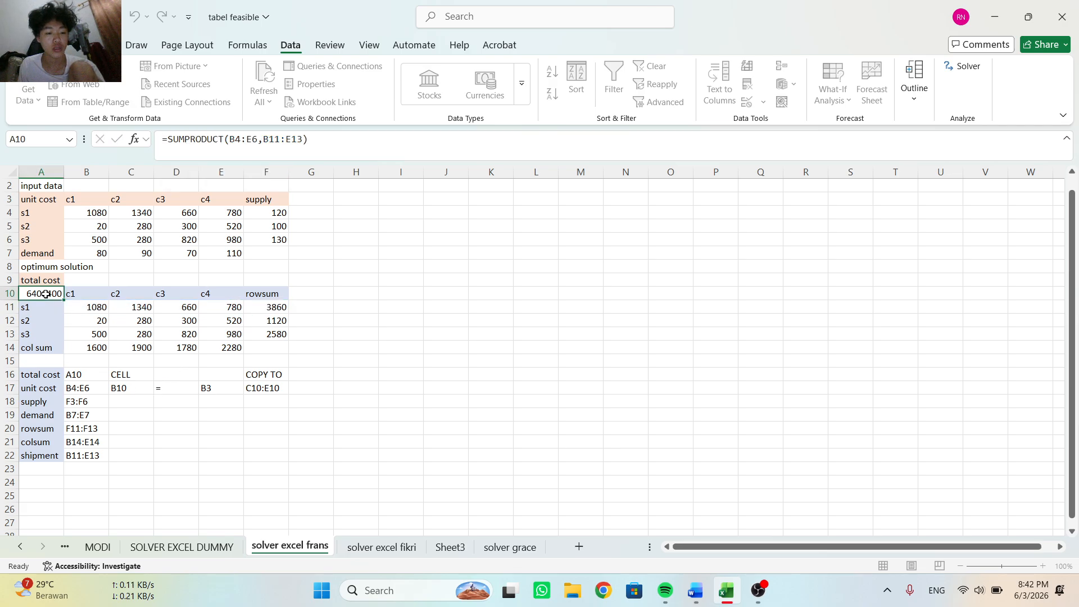
pyautogui.click(276, 139)
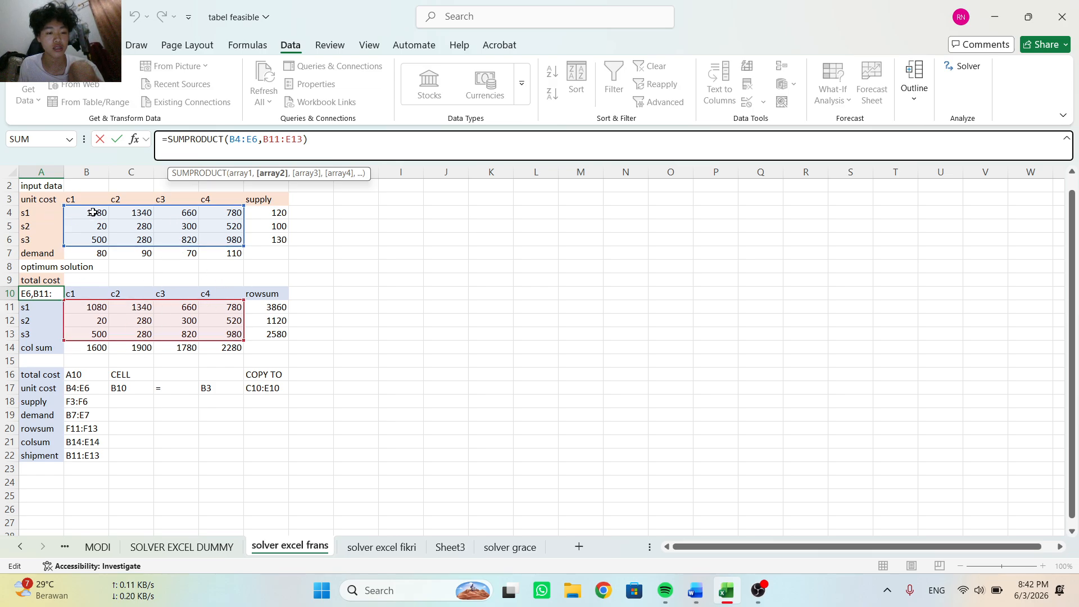
pyautogui.click(93, 212)
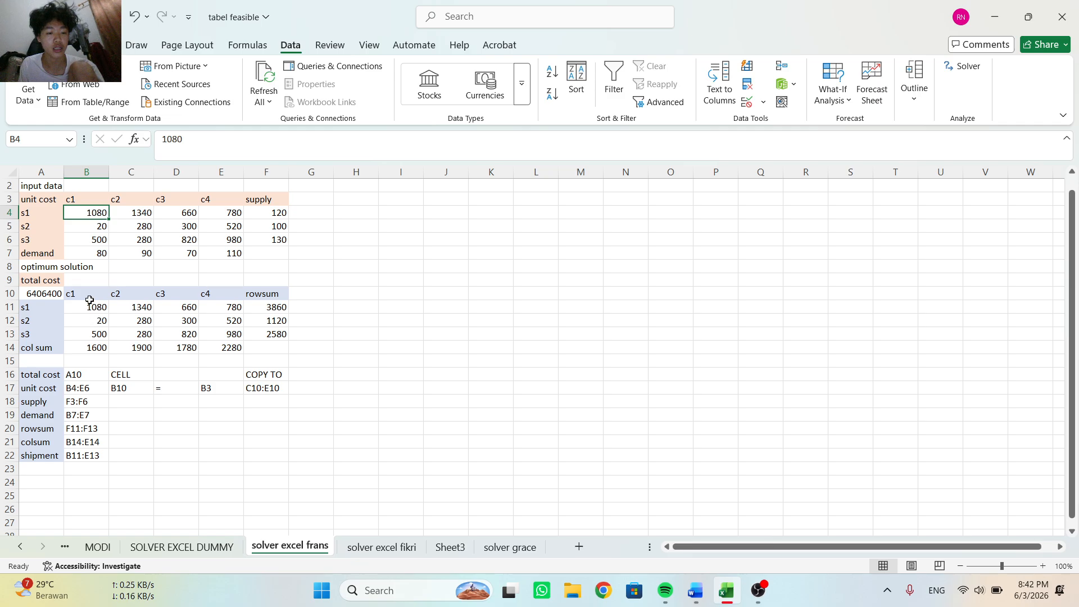
pyautogui.click(130, 213)
pyautogui.click(134, 309)
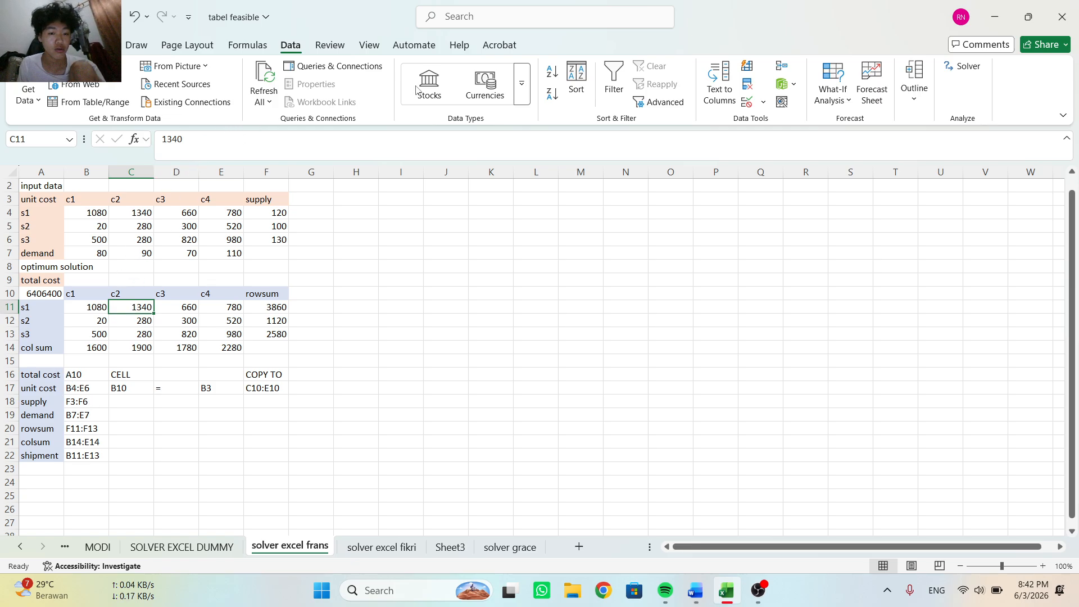
# - Open Solver and reset all of its existing parameters and constraints
pyautogui.click(964, 67)
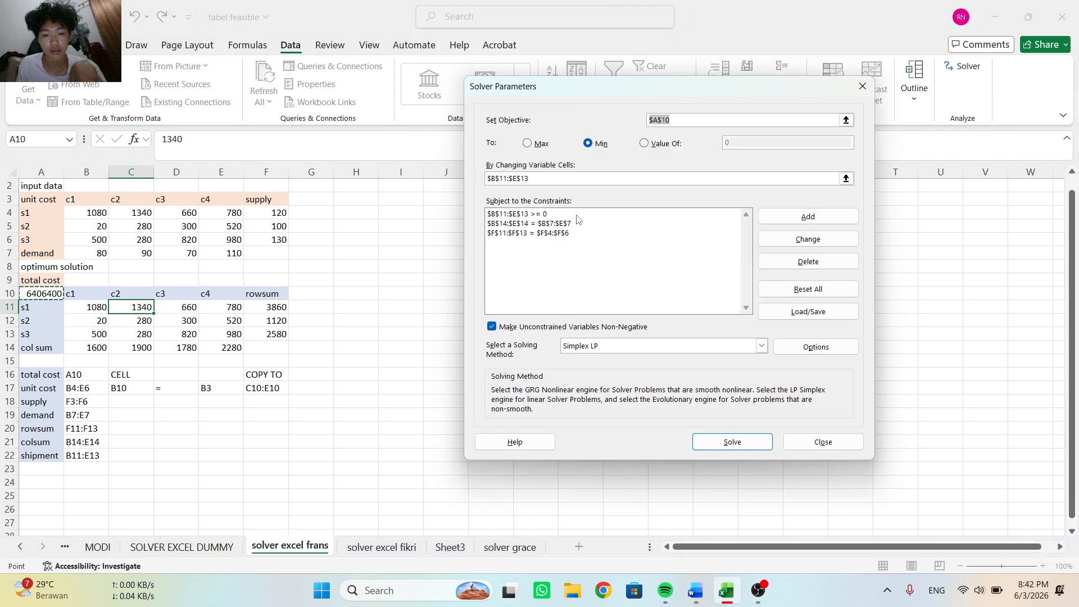
pyautogui.click(689, 119)
pyautogui.press('BackSpace')
pyautogui.press('BackSpace')
pyautogui.press('BackSpace')
pyautogui.press('BackSpace')
pyautogui.press('BackSpace')
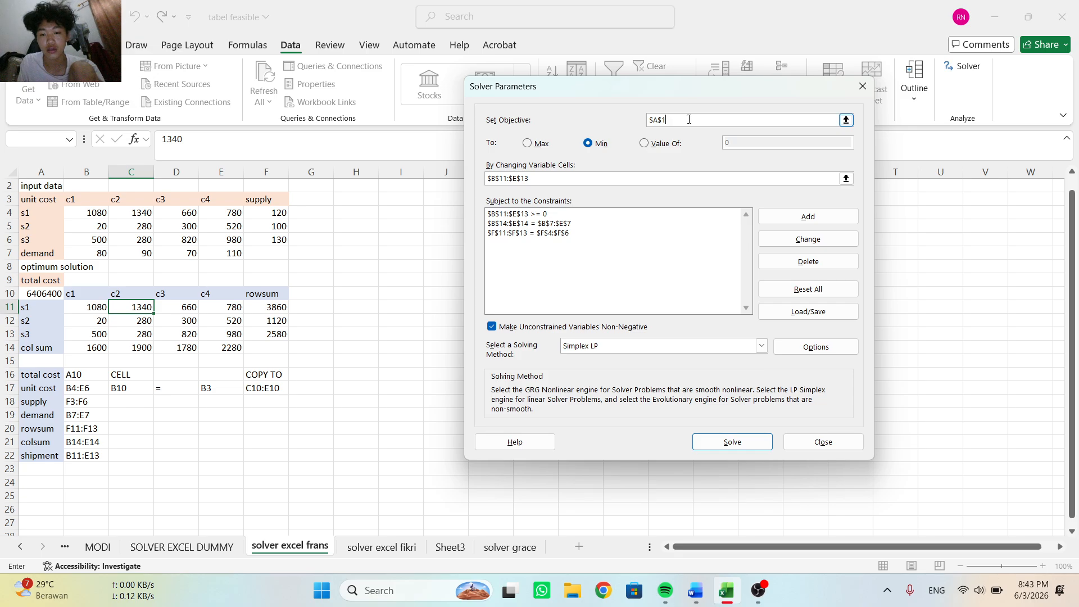
pyautogui.click(808, 289)
pyautogui.click(549, 345)
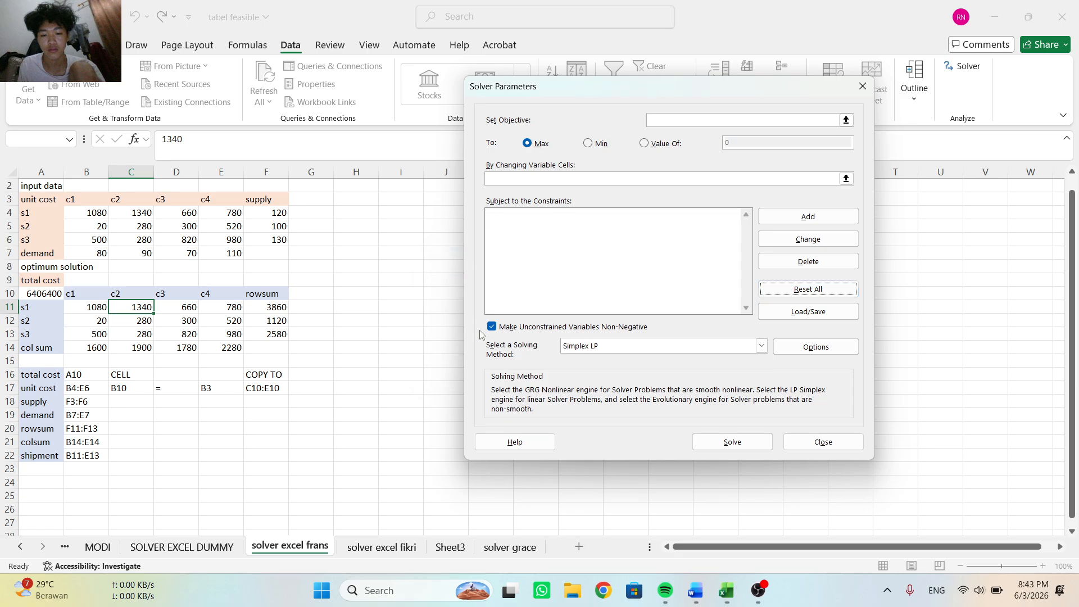
# - Set the Solver objective to the total cost cell A10 and the changing variable cells to B11:E13
pyautogui.click(51, 295)
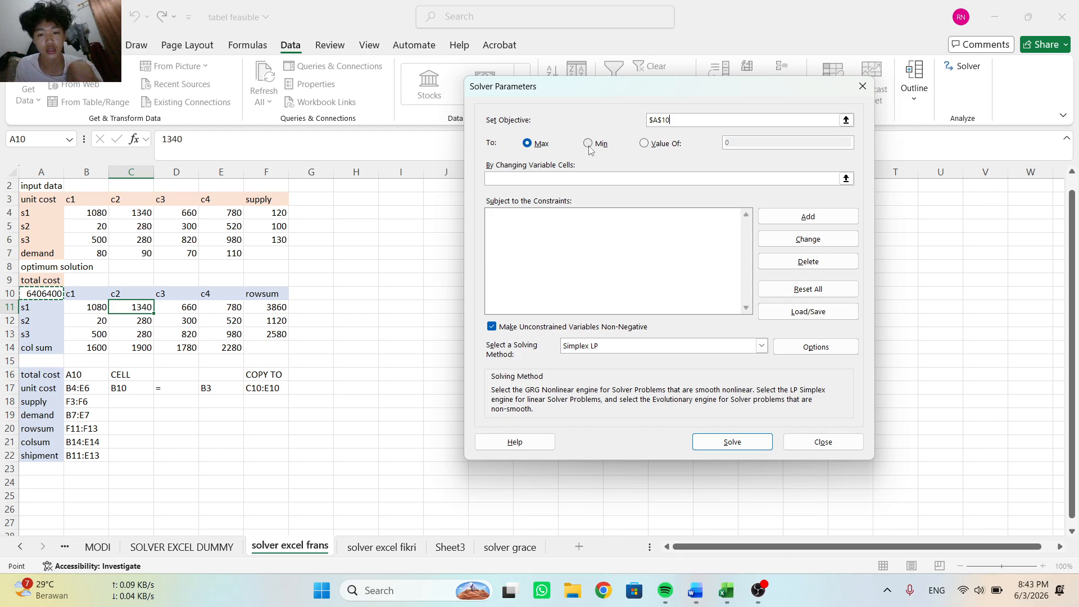
pyautogui.click(598, 179)
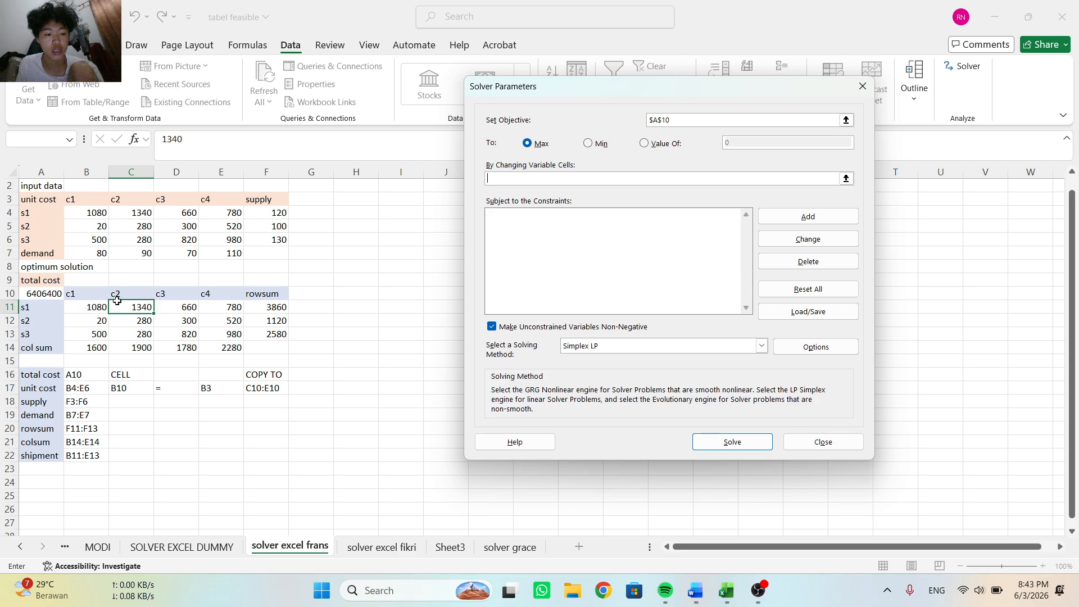
pyautogui.moveTo(87, 306); pyautogui.dragTo(236, 336)
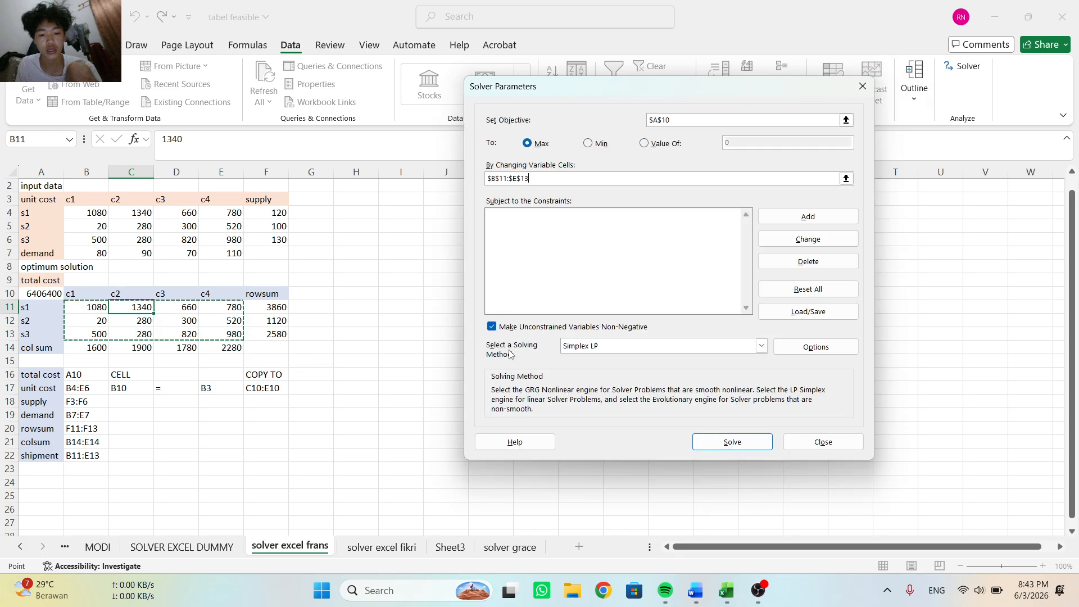
# - Add a Solver constraint making the column sums B14:E14 equal to the demand in B7:E7
pyautogui.click(808, 217)
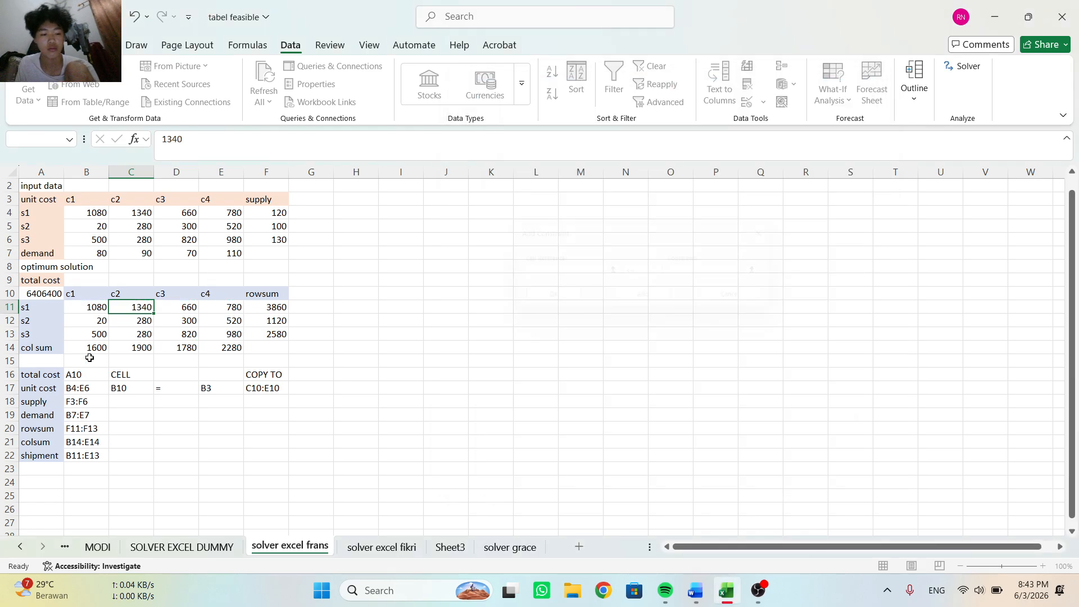
pyautogui.moveTo(92, 345); pyautogui.dragTo(235, 348)
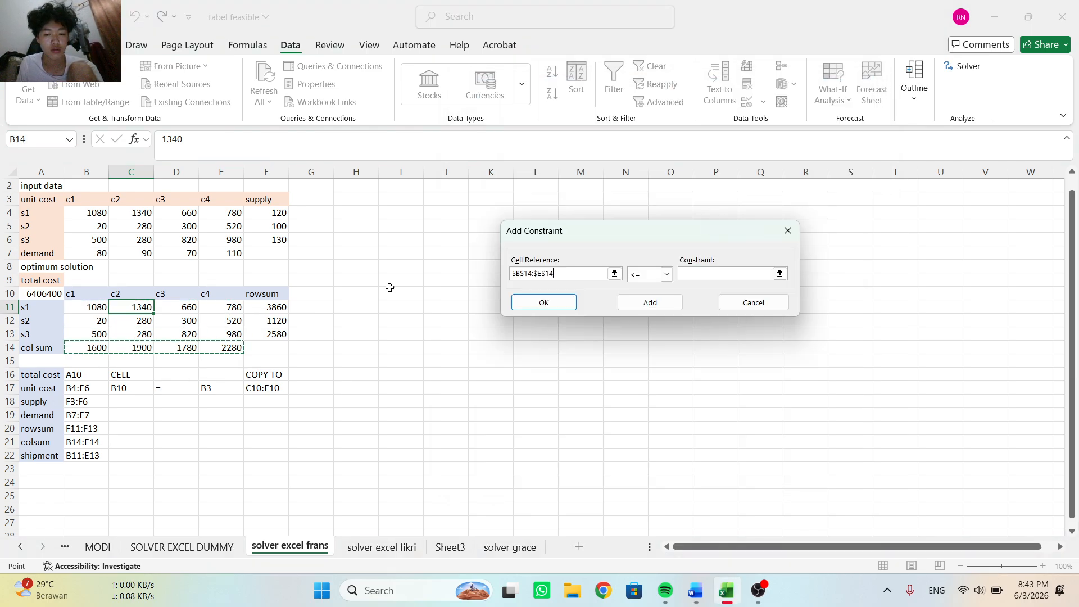
pyautogui.click(664, 281)
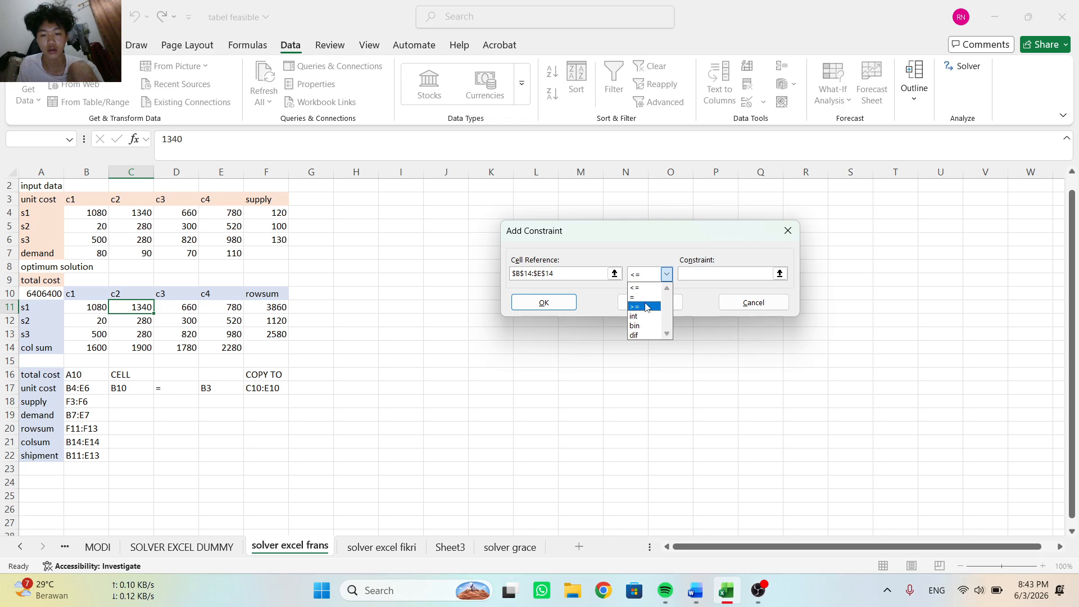
pyautogui.click(641, 297)
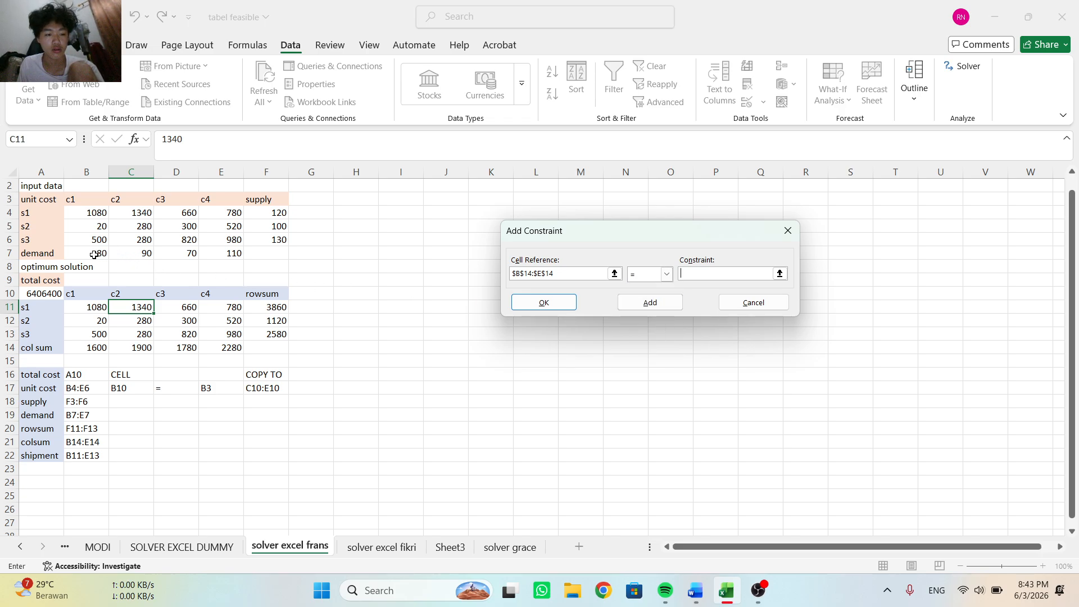
pyautogui.moveTo(94, 255); pyautogui.dragTo(217, 257)
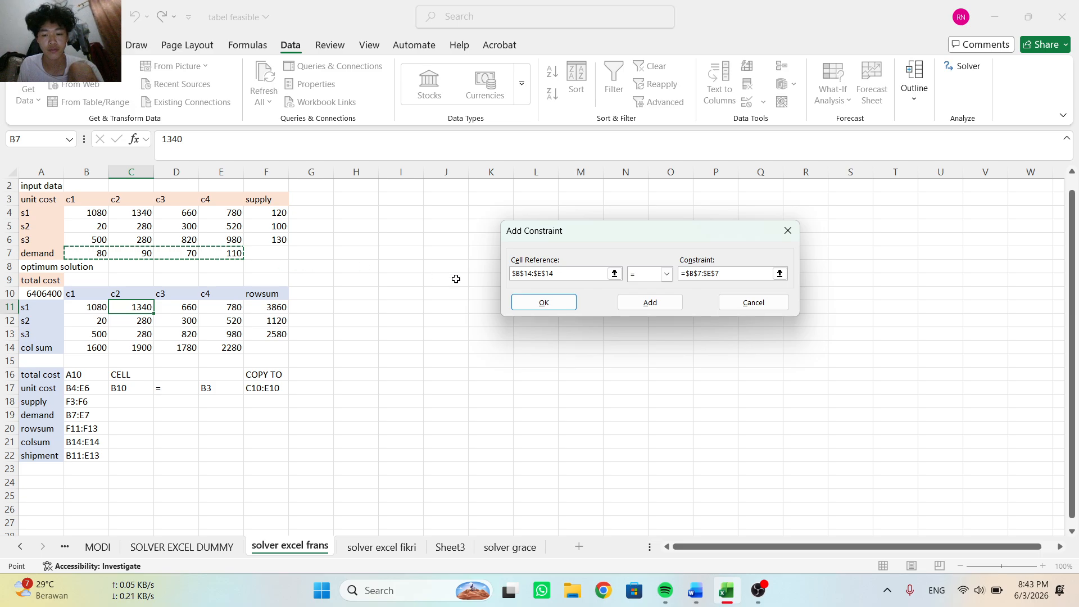
pyautogui.click(543, 302)
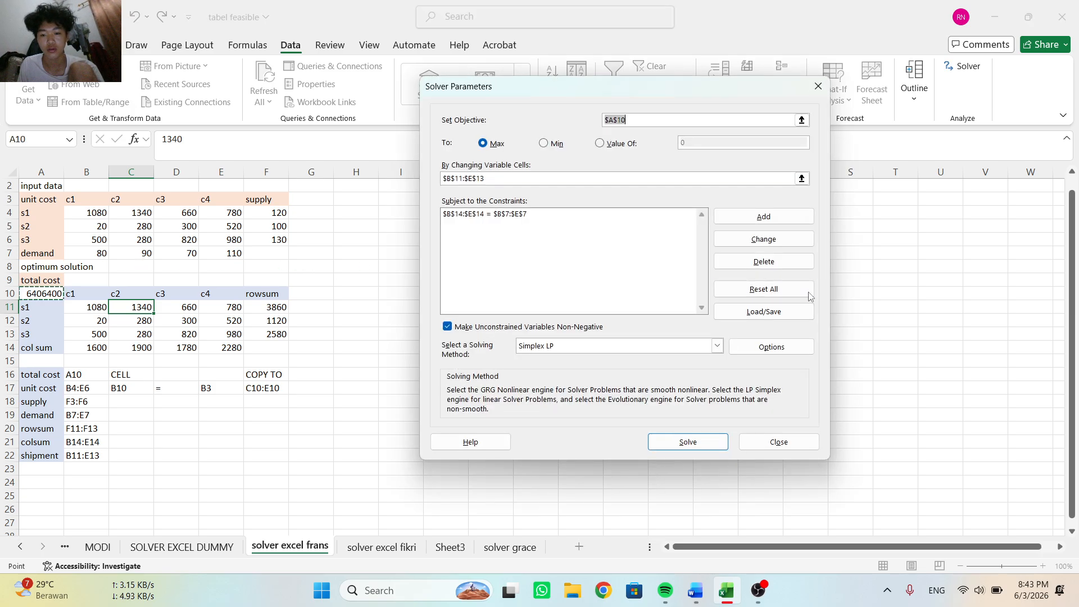
# - Add a Solver constraint making the row sums F11:F13 equal to the supply in F4:F6
pyautogui.click(763, 217)
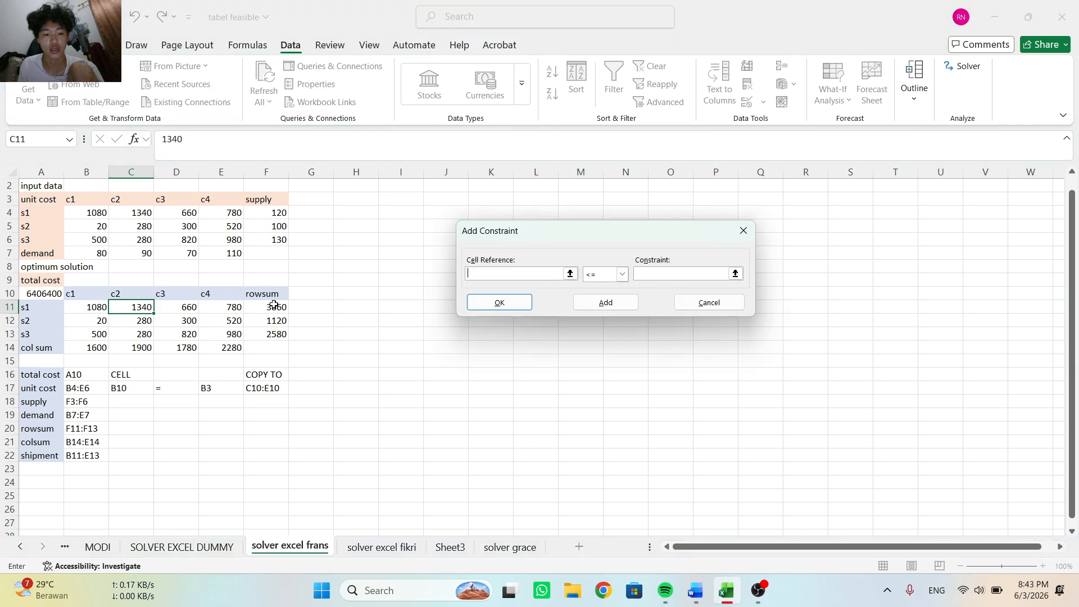
pyautogui.moveTo(273, 305); pyautogui.dragTo(275, 331)
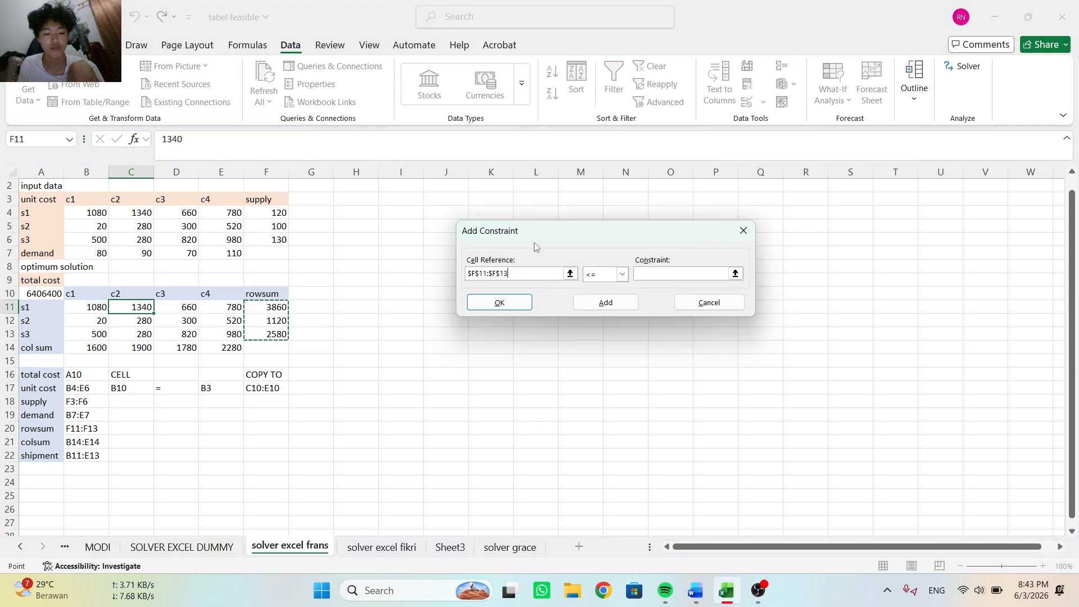
pyautogui.click(623, 274)
pyautogui.click(607, 296)
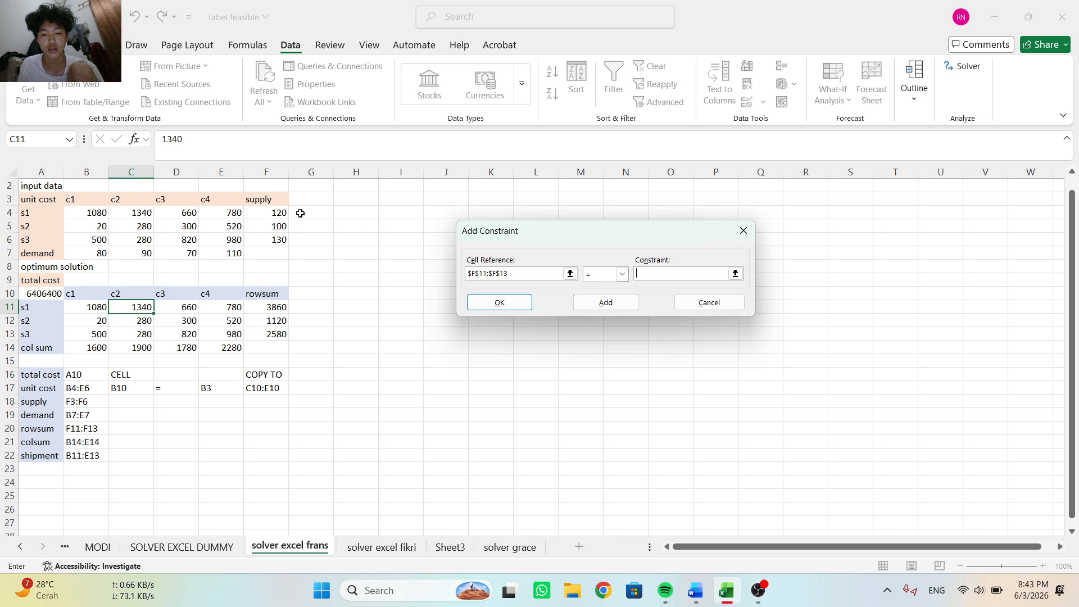
pyautogui.moveTo(281, 212); pyautogui.dragTo(282, 240)
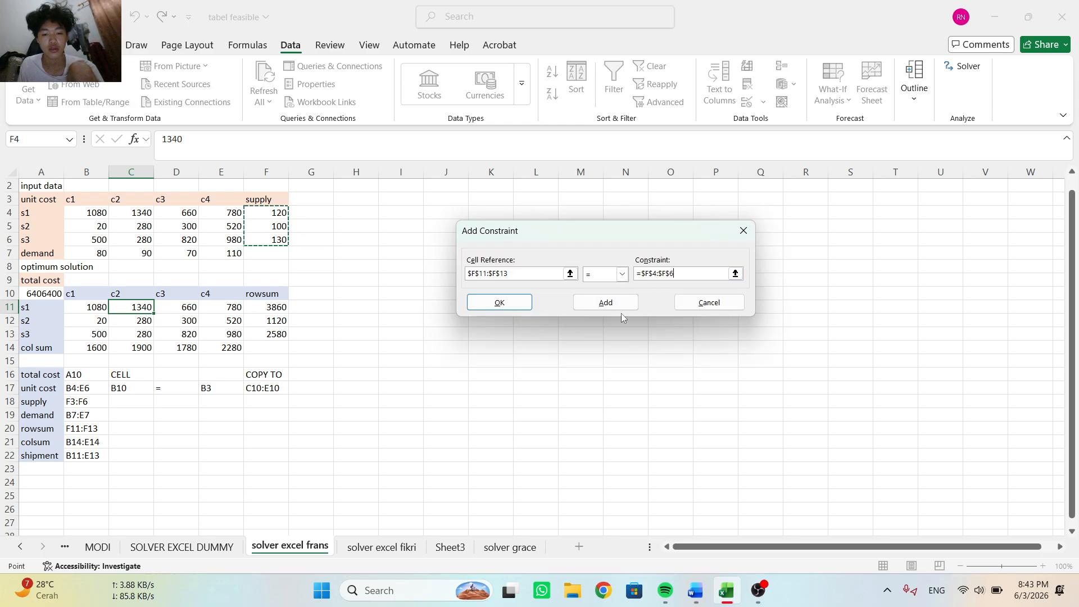
pyautogui.click(607, 302)
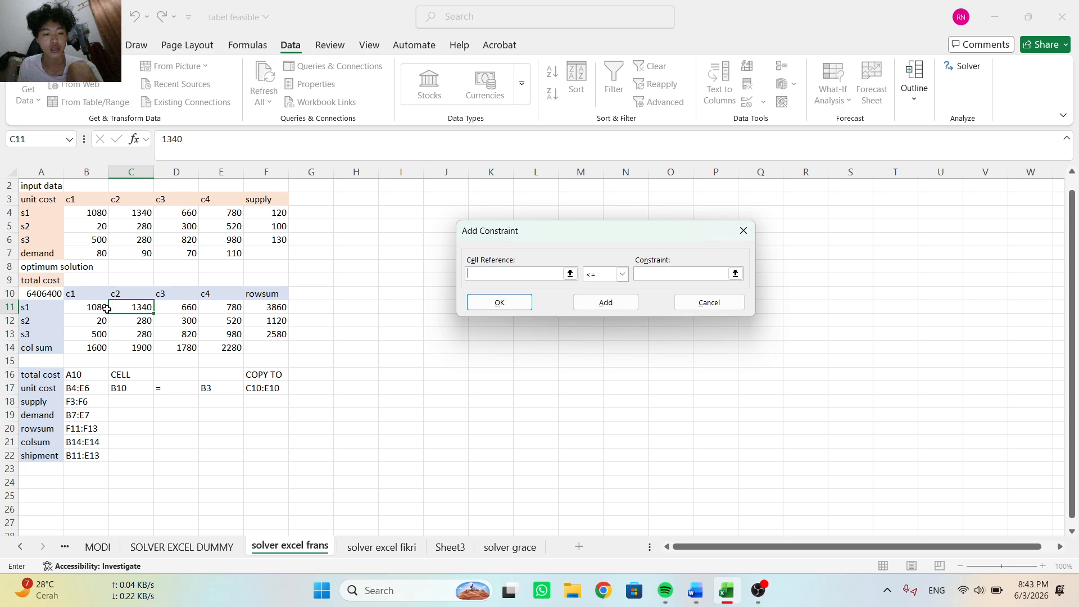
# - Add a Solver constraint making the shipment cells B11:E13 greater than or equal to 0, and finish adding constraints
pyautogui.moveTo(102, 307); pyautogui.dragTo(233, 334)
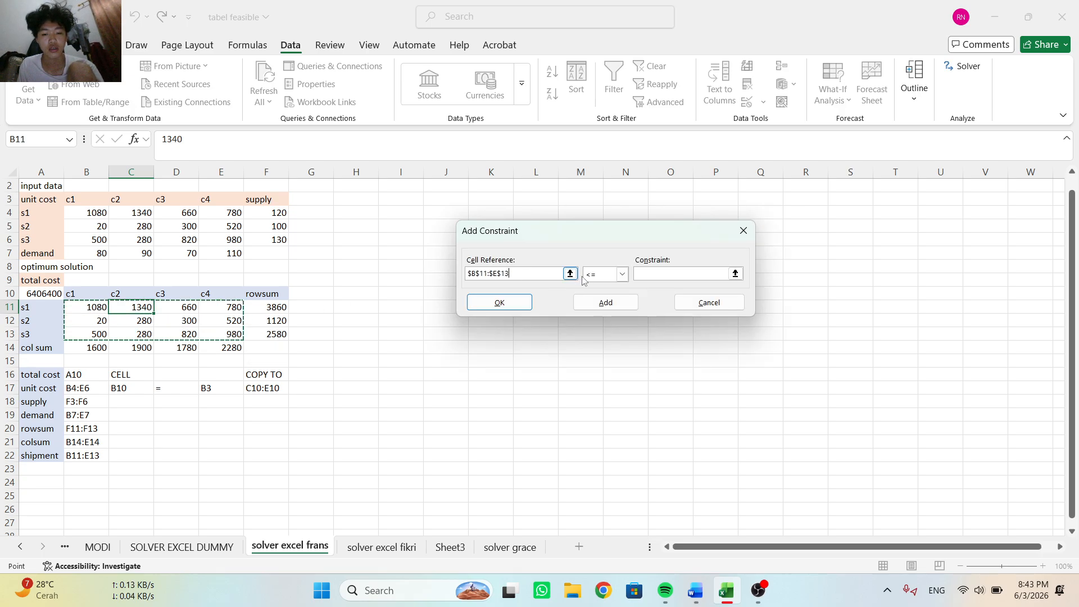
pyautogui.click(617, 276)
pyautogui.click(617, 305)
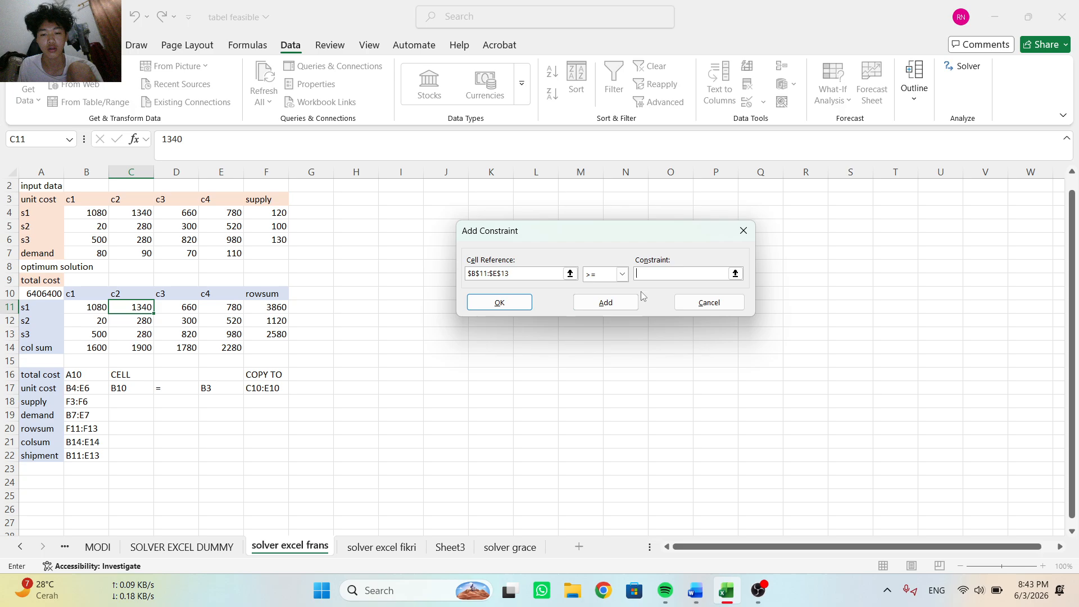
pyautogui.click(499, 303)
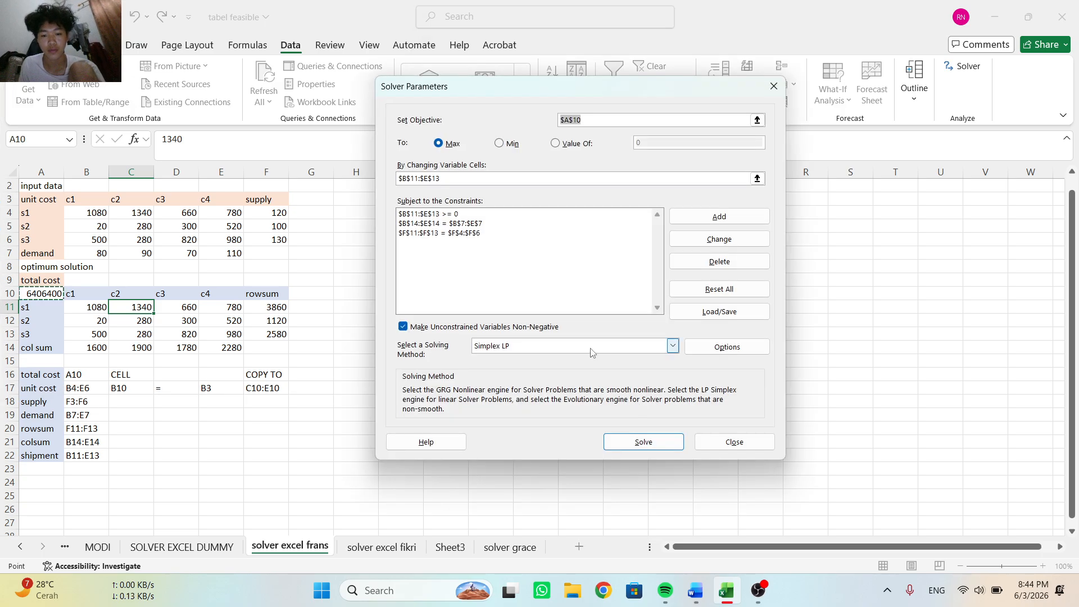
# - Choose the Simplex LP solving method, solve the model with the objective at Max, and keep the Solver solution
pyautogui.click(591, 348)
pyautogui.click(554, 360)
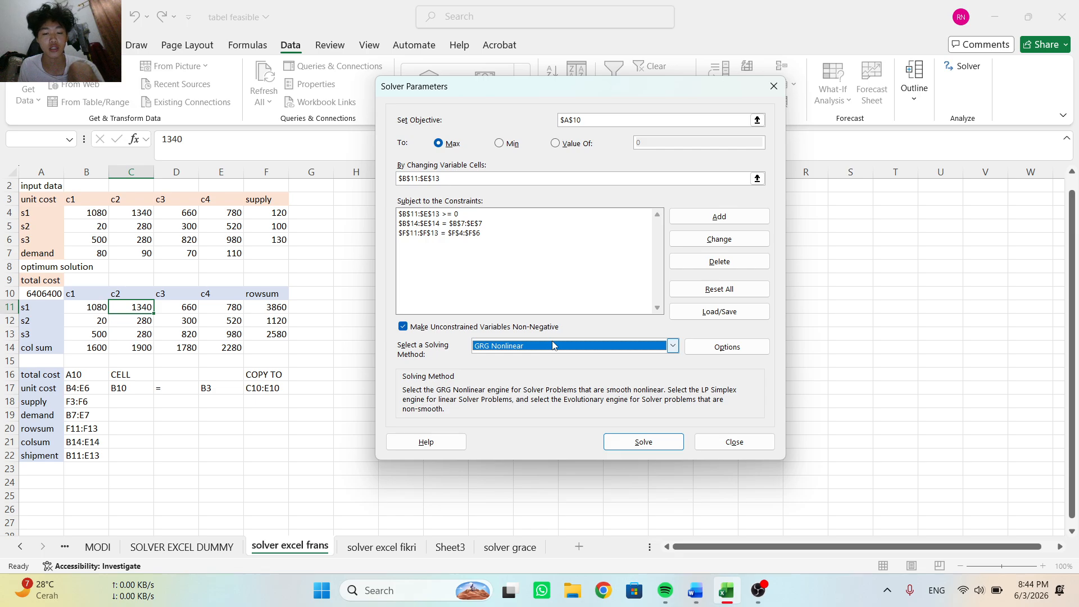
pyautogui.click(553, 346)
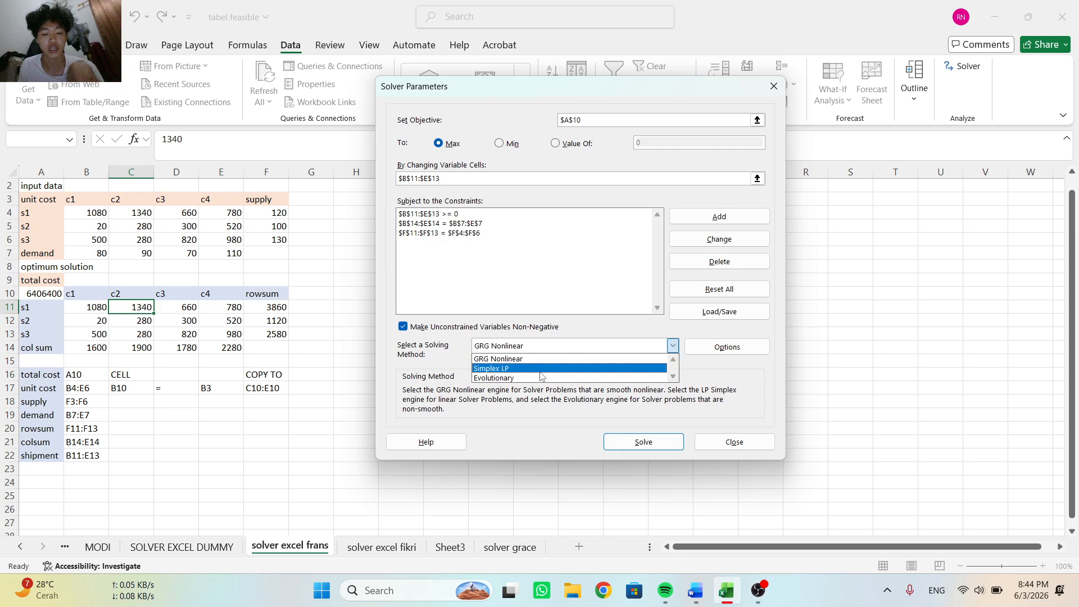
pyautogui.click(542, 368)
pyautogui.click(633, 443)
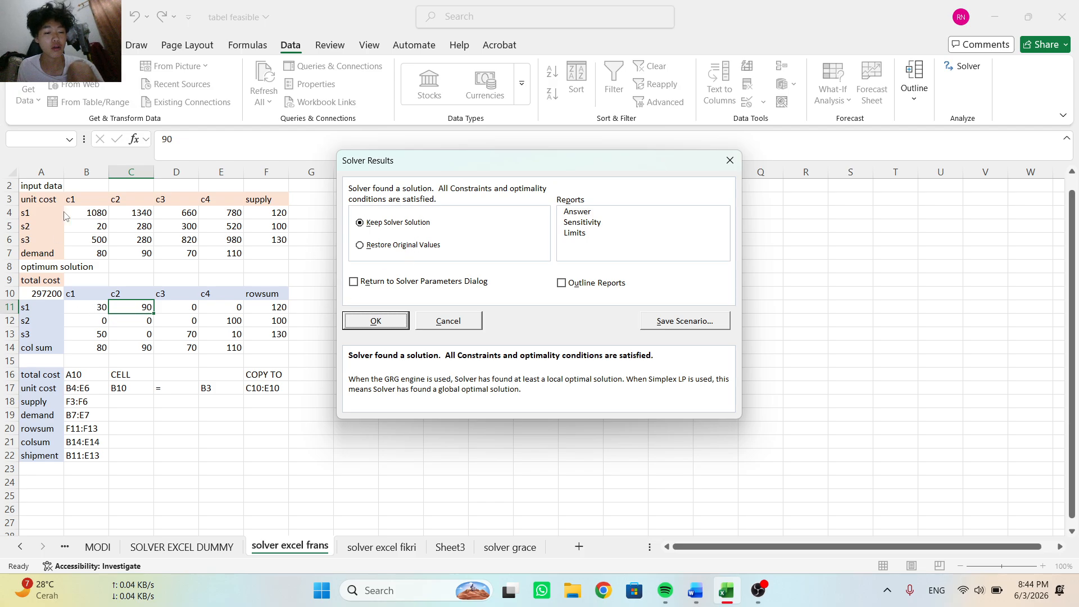
pyautogui.click(376, 321)
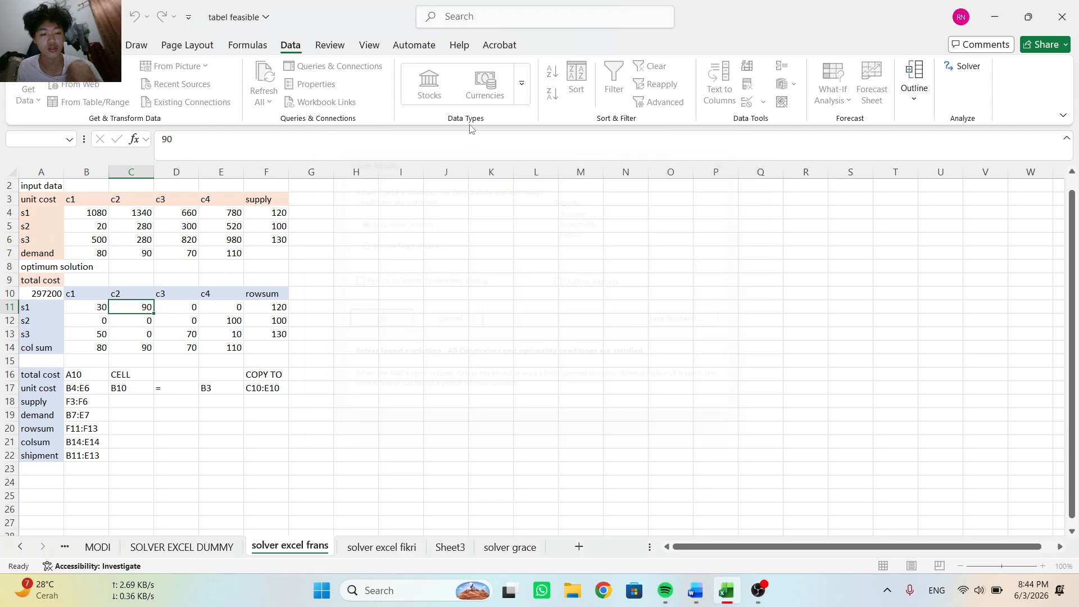
# - Reopen Solver, set the objective to Min, solve and keep the solution, and select the total cost cell A10
pyautogui.click(964, 67)
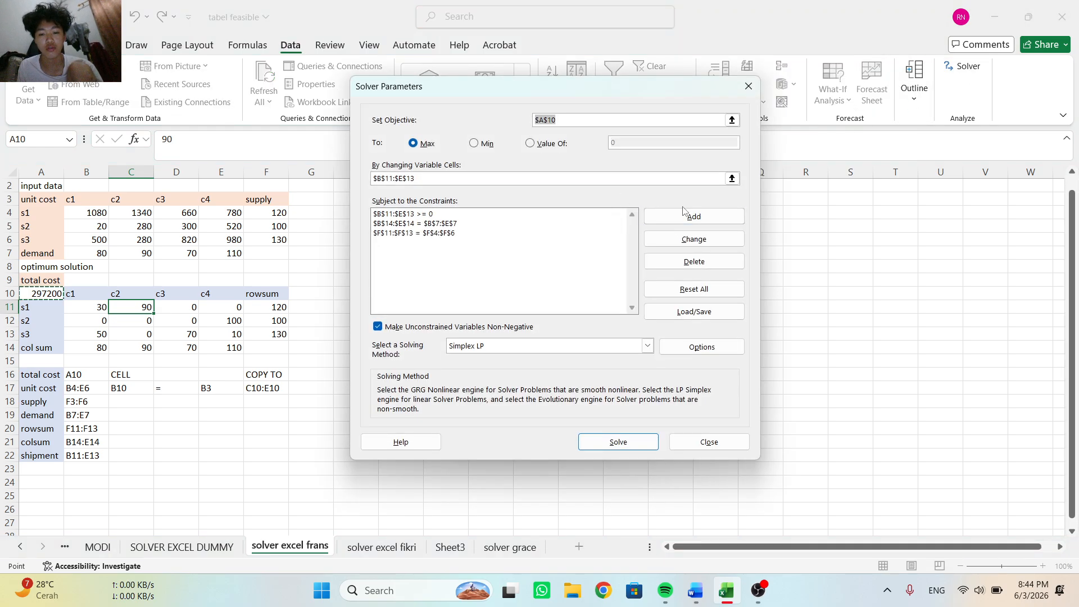
pyautogui.click(487, 144)
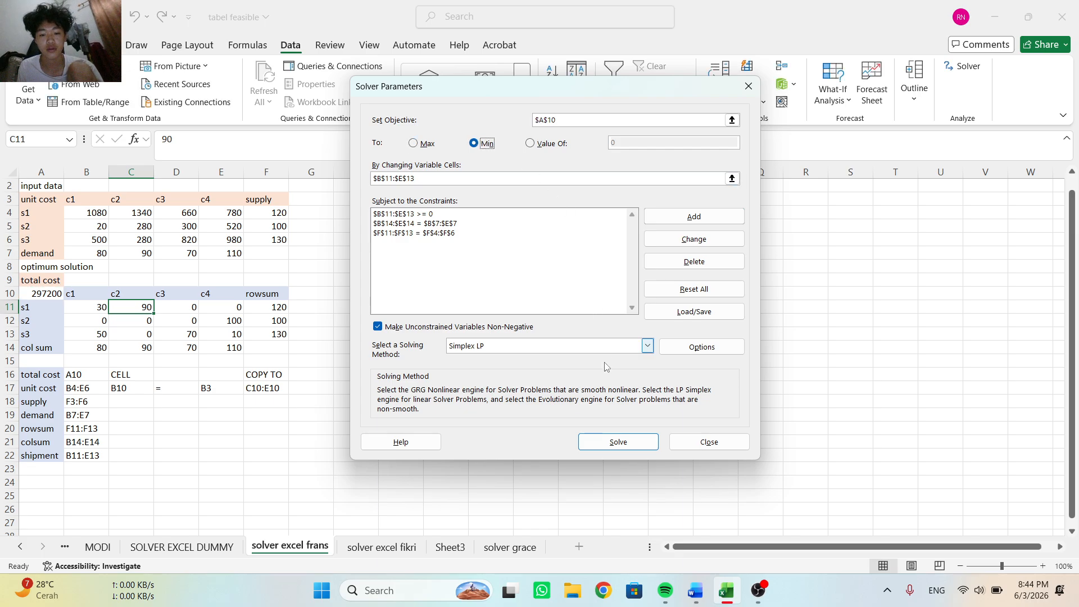
pyautogui.click(619, 443)
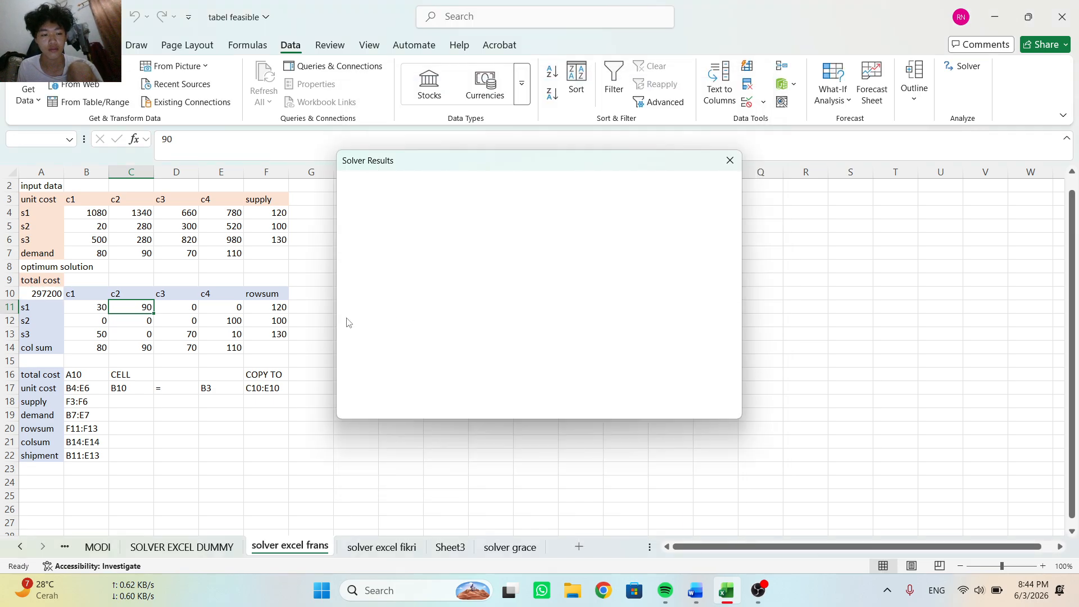
pyautogui.click(375, 322)
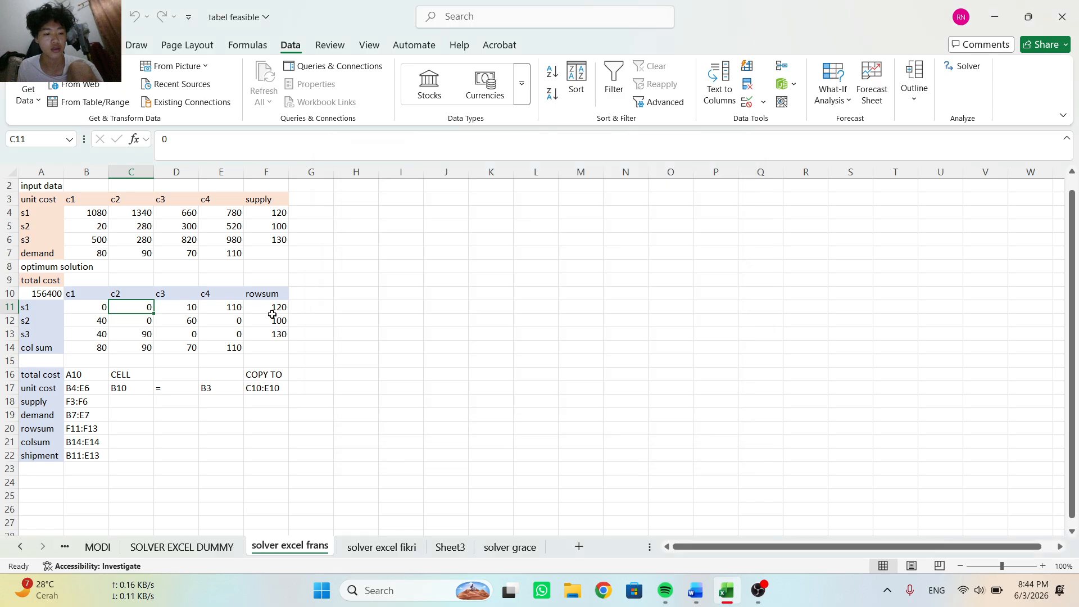
pyautogui.click(26, 295)
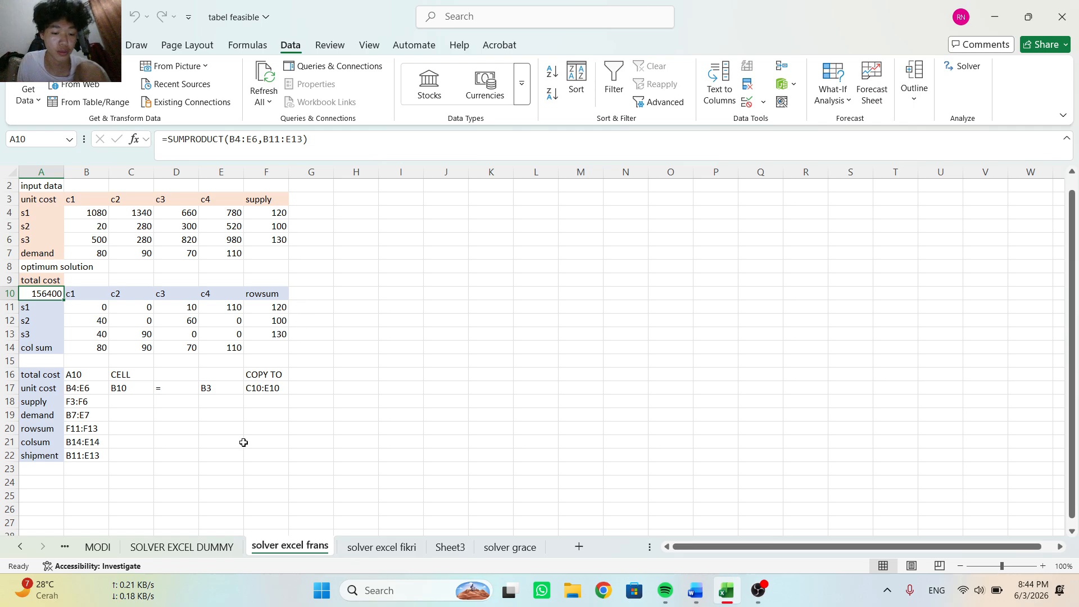
# - On the SOLVER EXCEL DUMMY sheet, set the Solver objective to Max, solve the model, and keep the solution
pyautogui.click(192, 548)
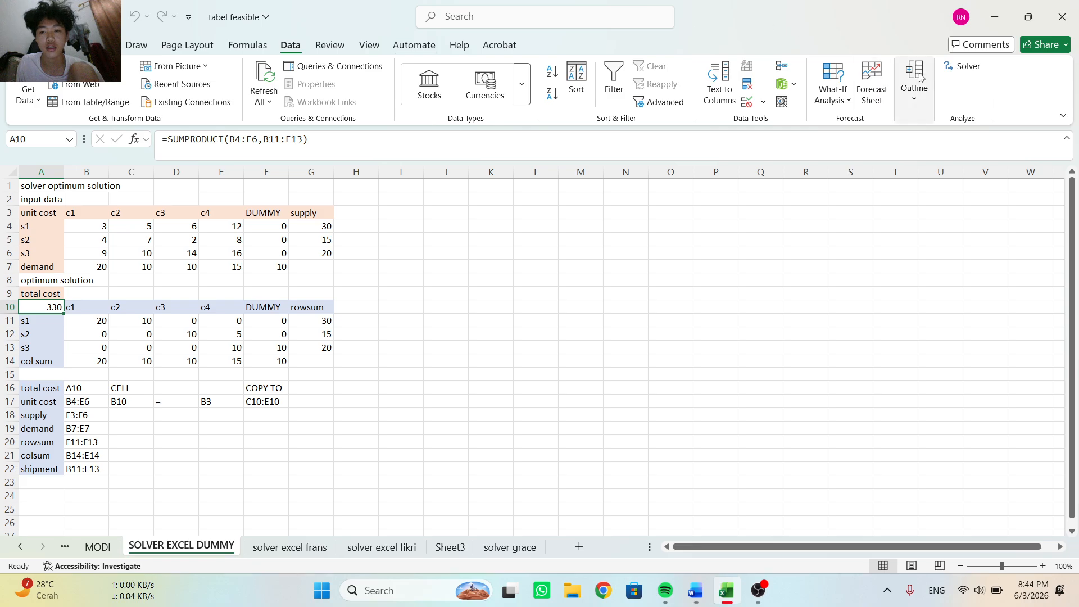
pyautogui.click(947, 69)
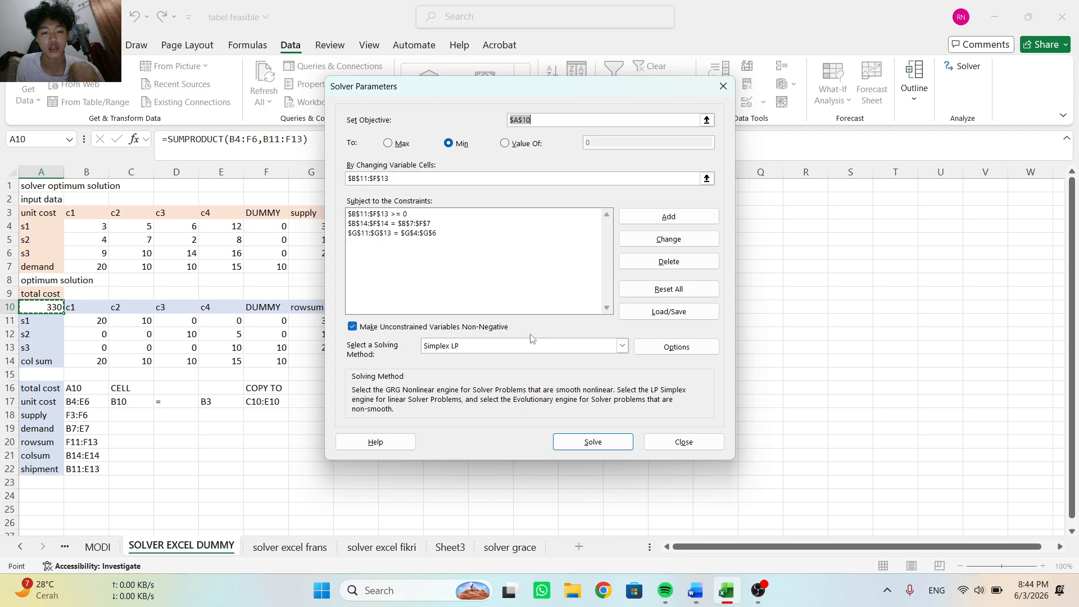
pyautogui.click(389, 143)
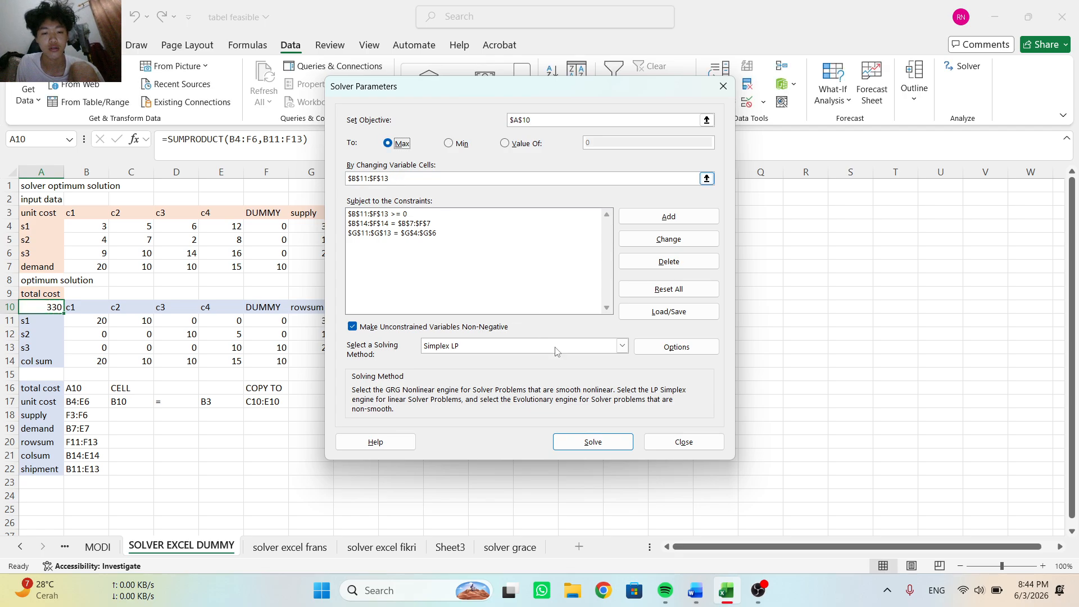
pyautogui.click(594, 440)
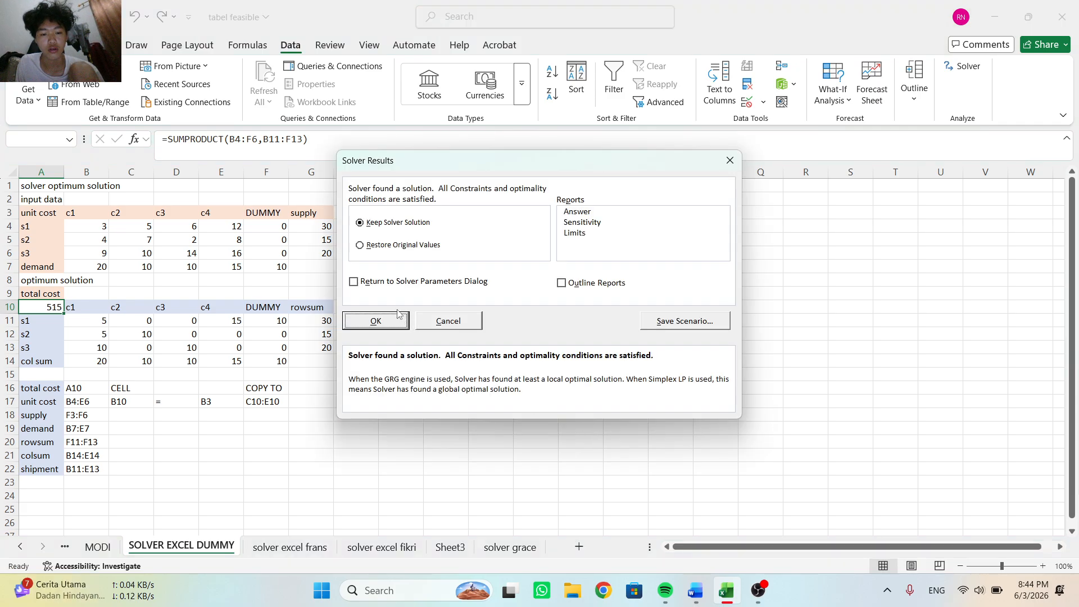
pyautogui.click(382, 322)
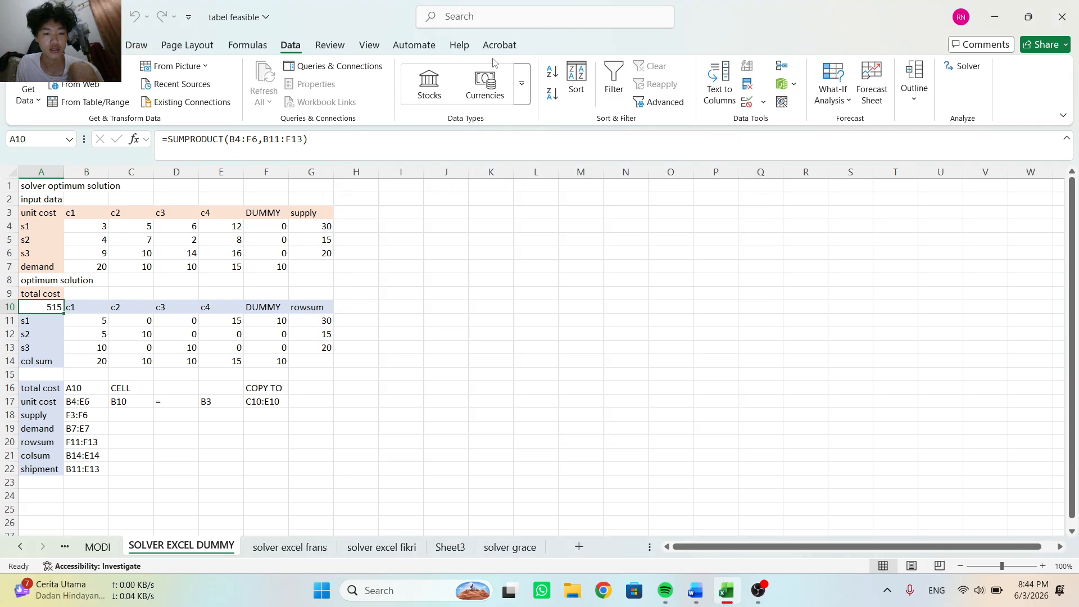
# - Set the dummy model's Solver objective back to Min, solve it and keep the solution, and return to the solver excel frans sheet
pyautogui.click(965, 66)
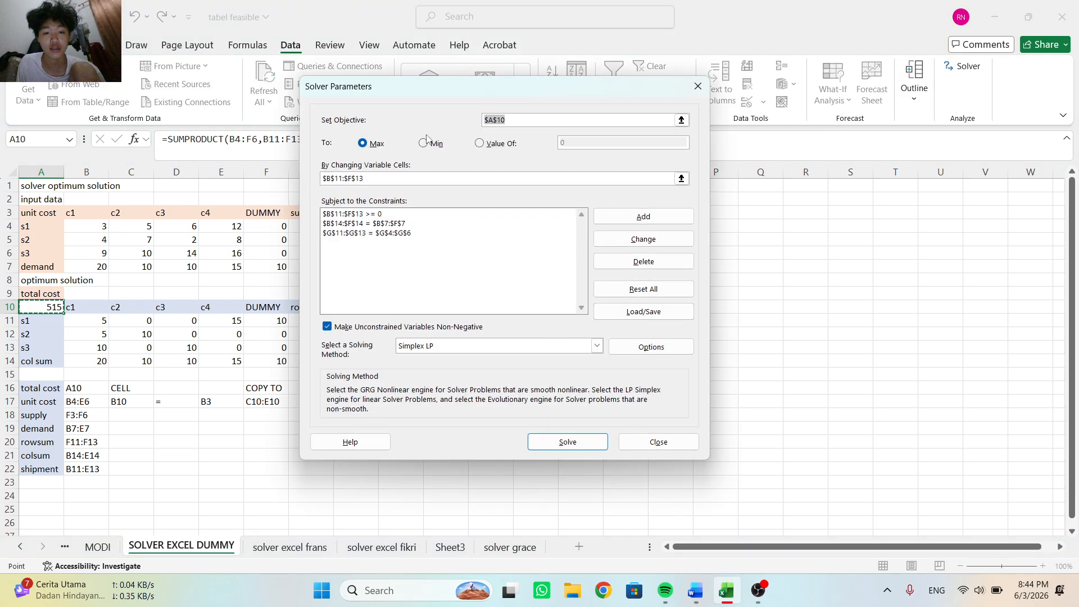
pyautogui.click(423, 144)
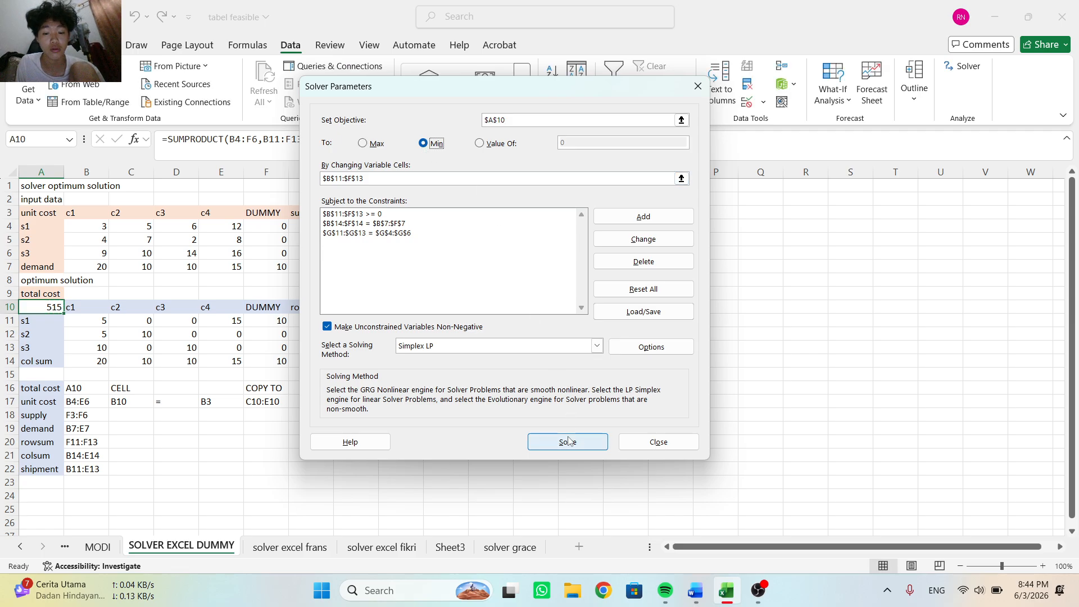
pyautogui.click(568, 438)
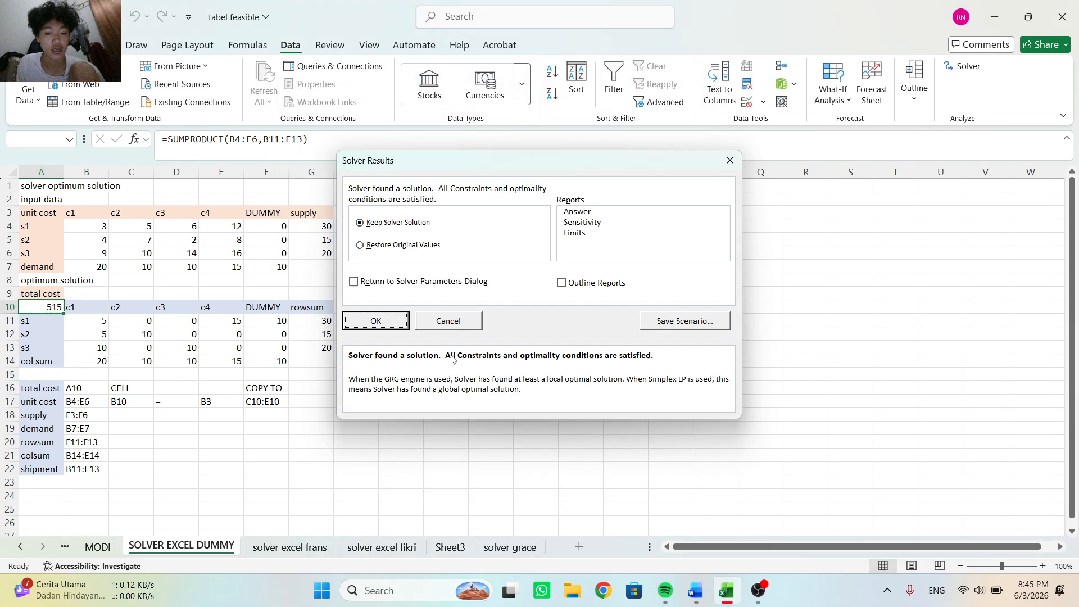
pyautogui.click(376, 321)
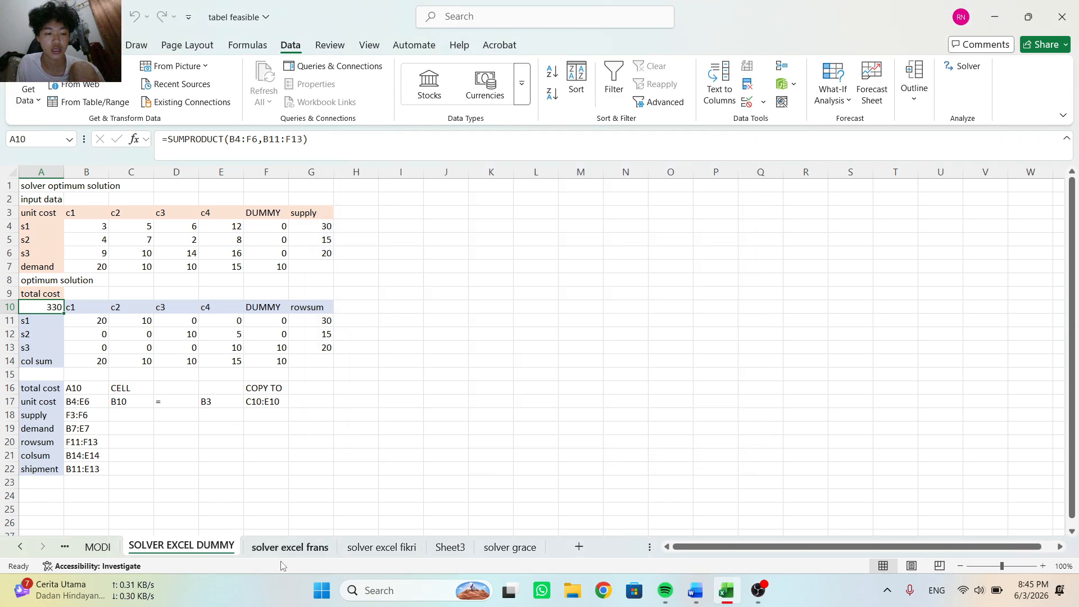
pyautogui.click(288, 548)
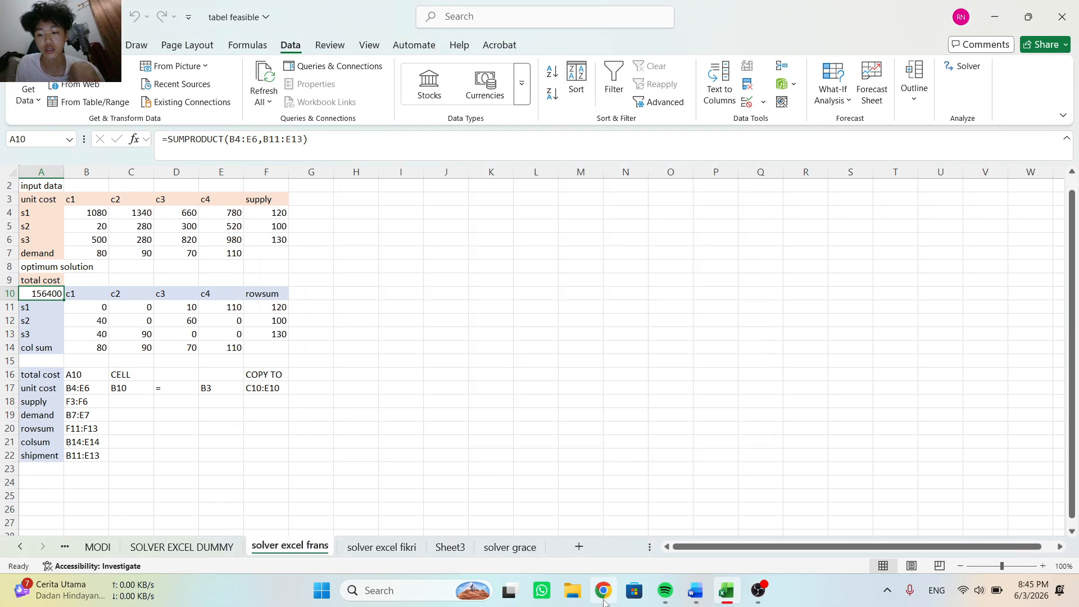
pyautogui.click(754, 595)
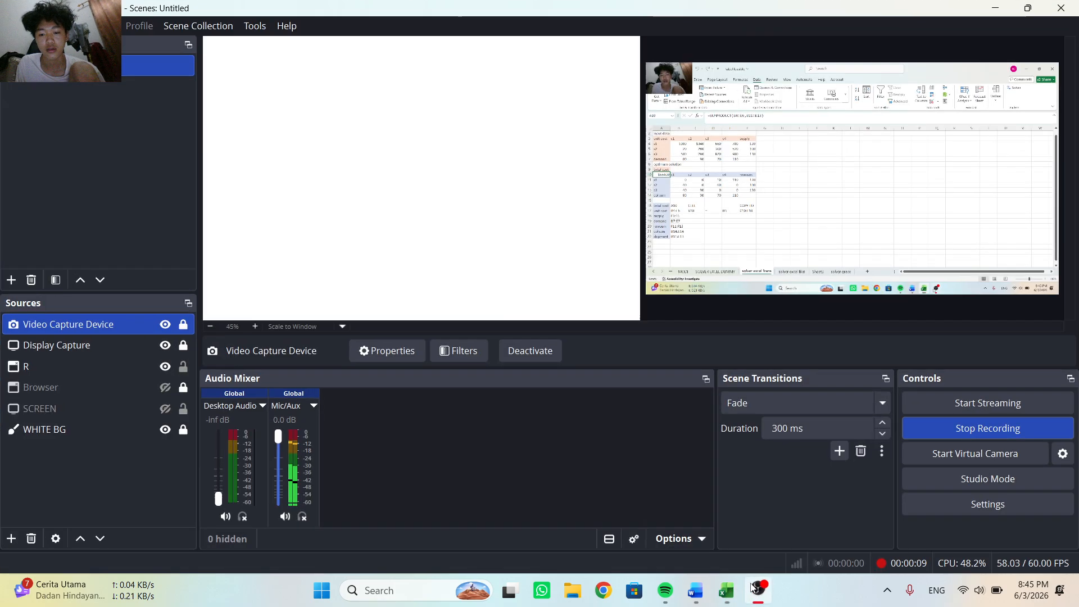